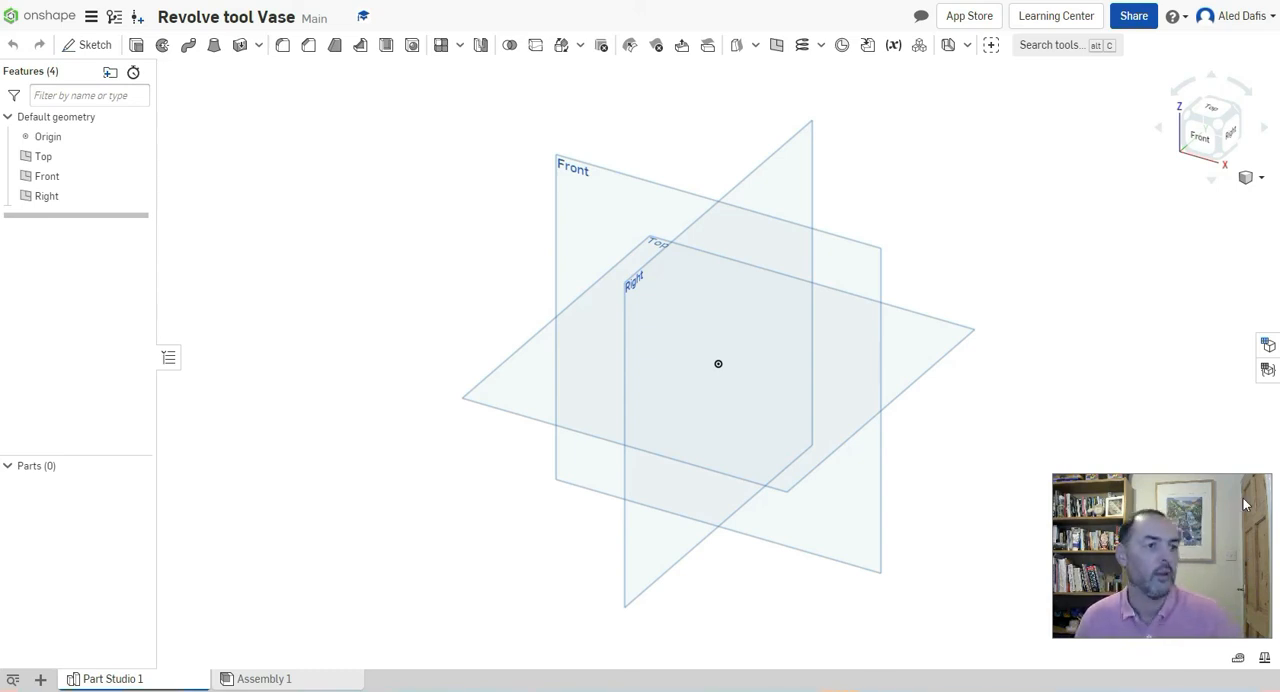
Start a sketch on the Right plane and view that plane face-on
click(94, 47)
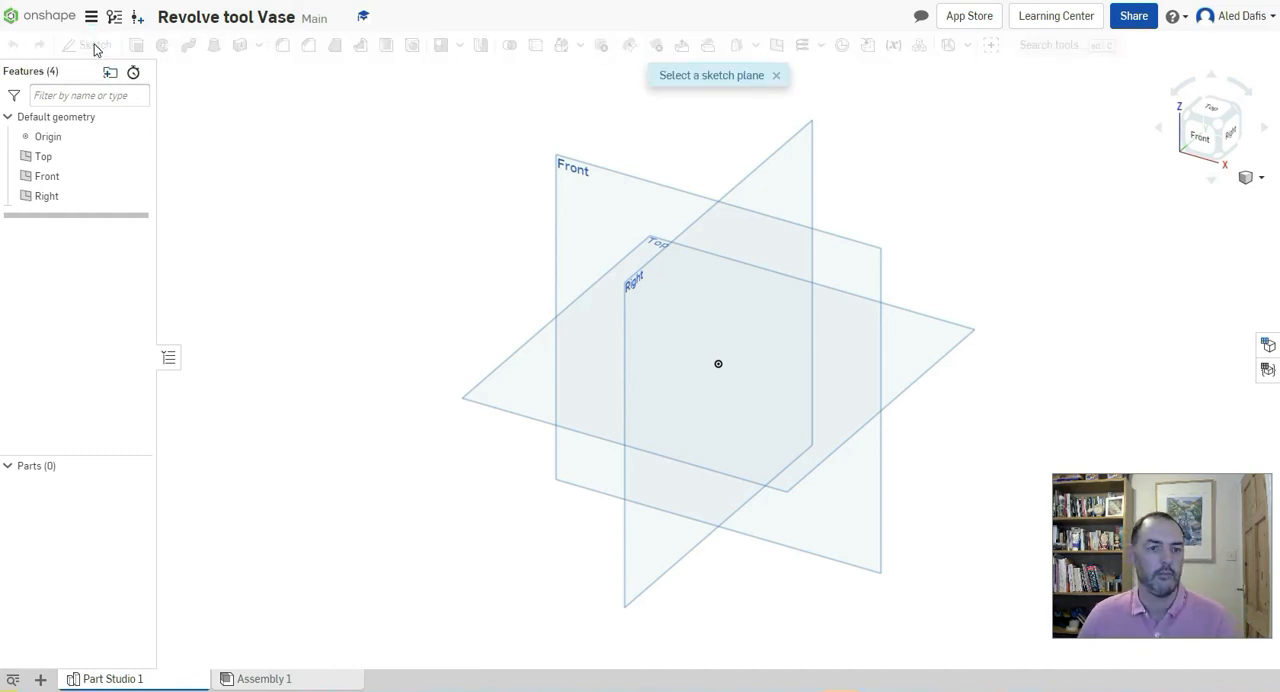
click(660, 261)
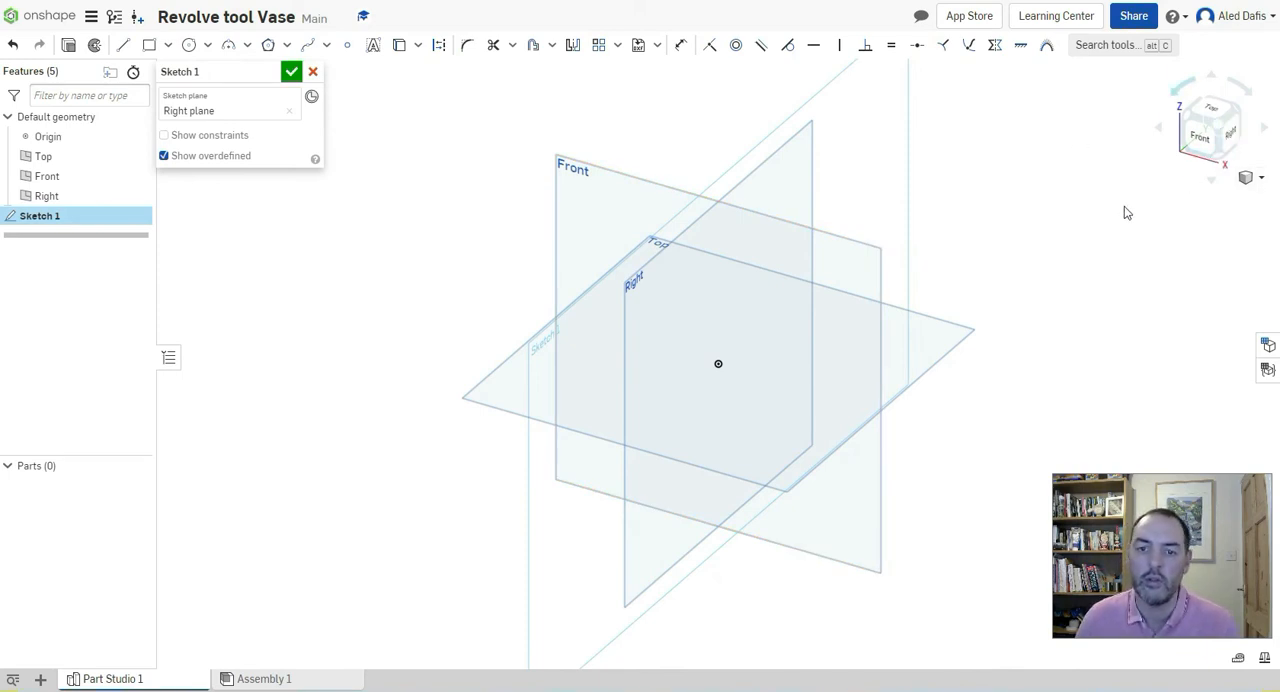
click(1231, 139)
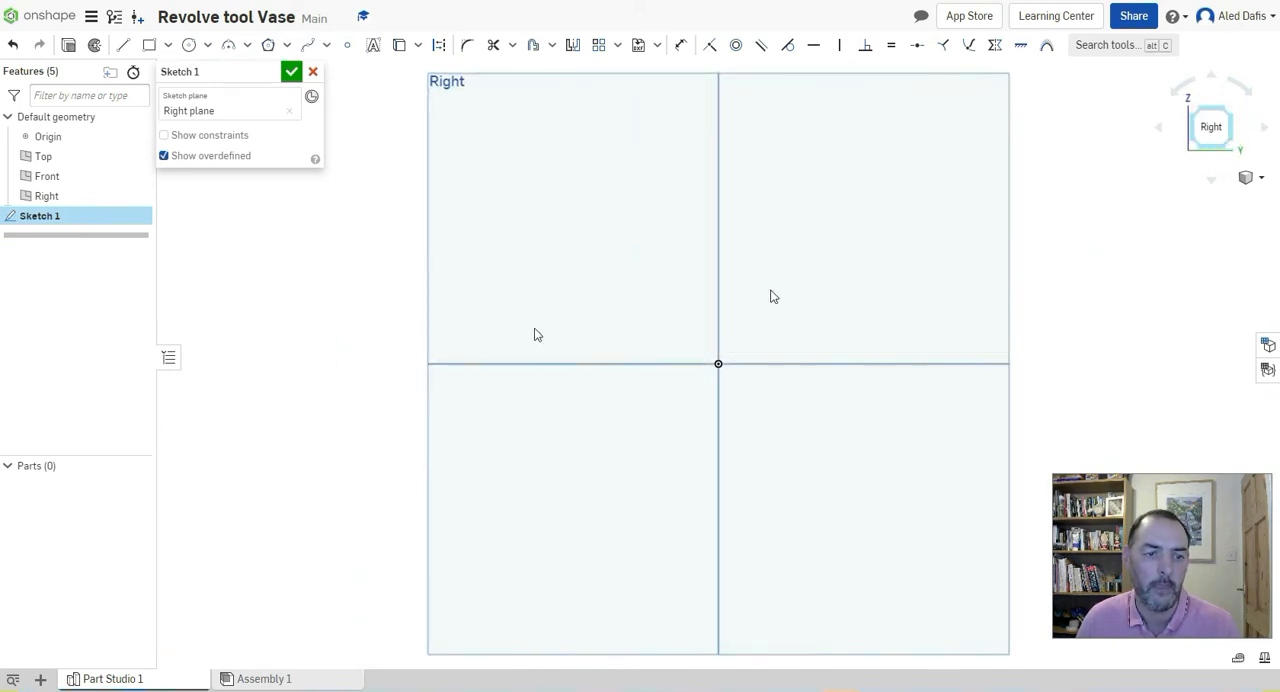
Draw a vertical line about 64 mm long up from the origin and a horizontal line about 13 mm long from its upper end
click(125, 50)
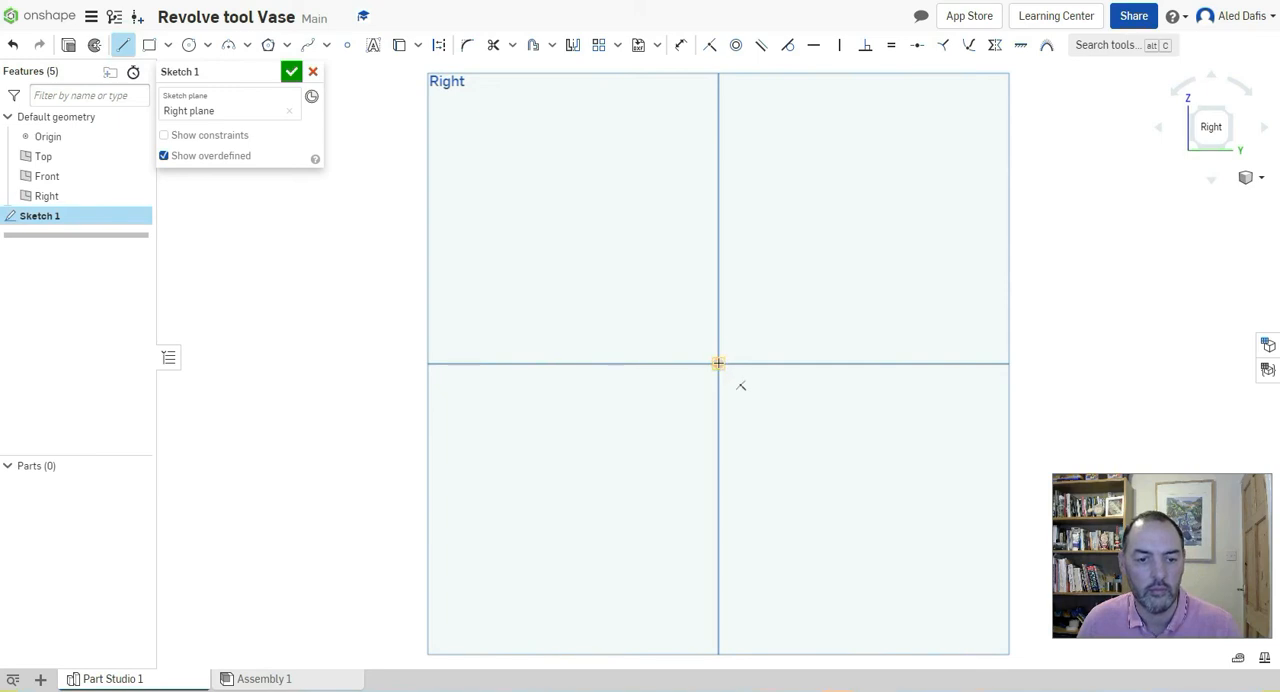
click(718, 363)
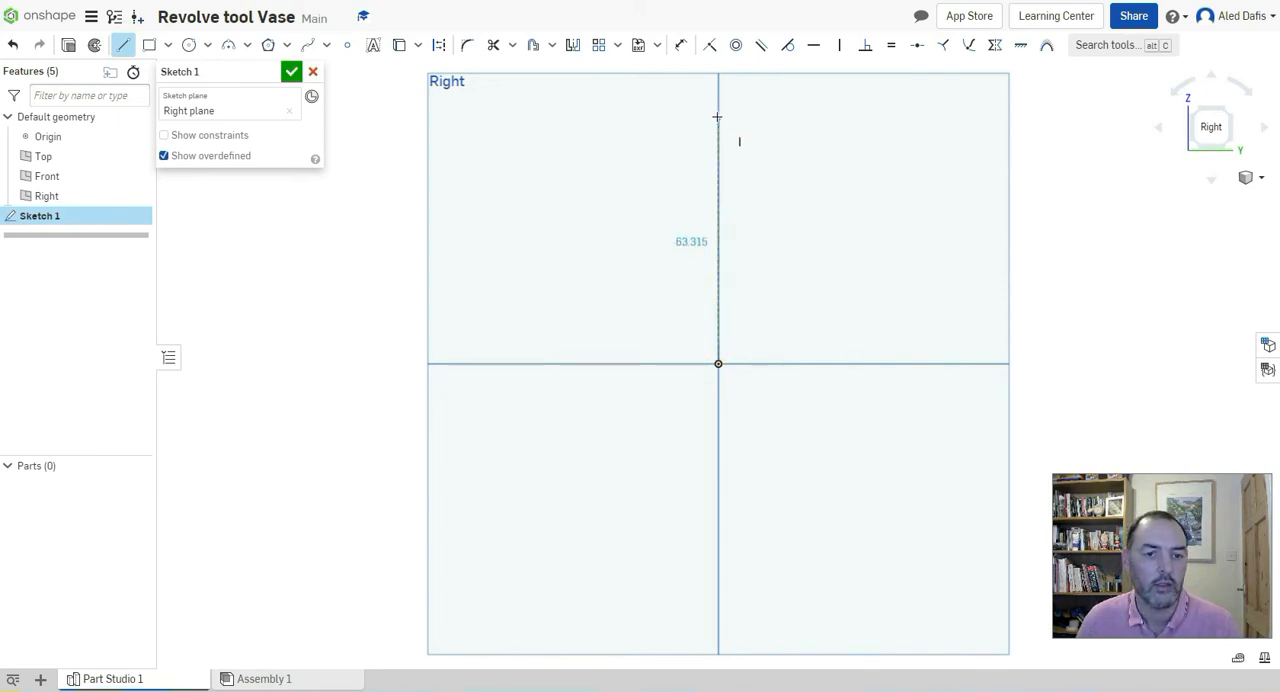
click(717, 117)
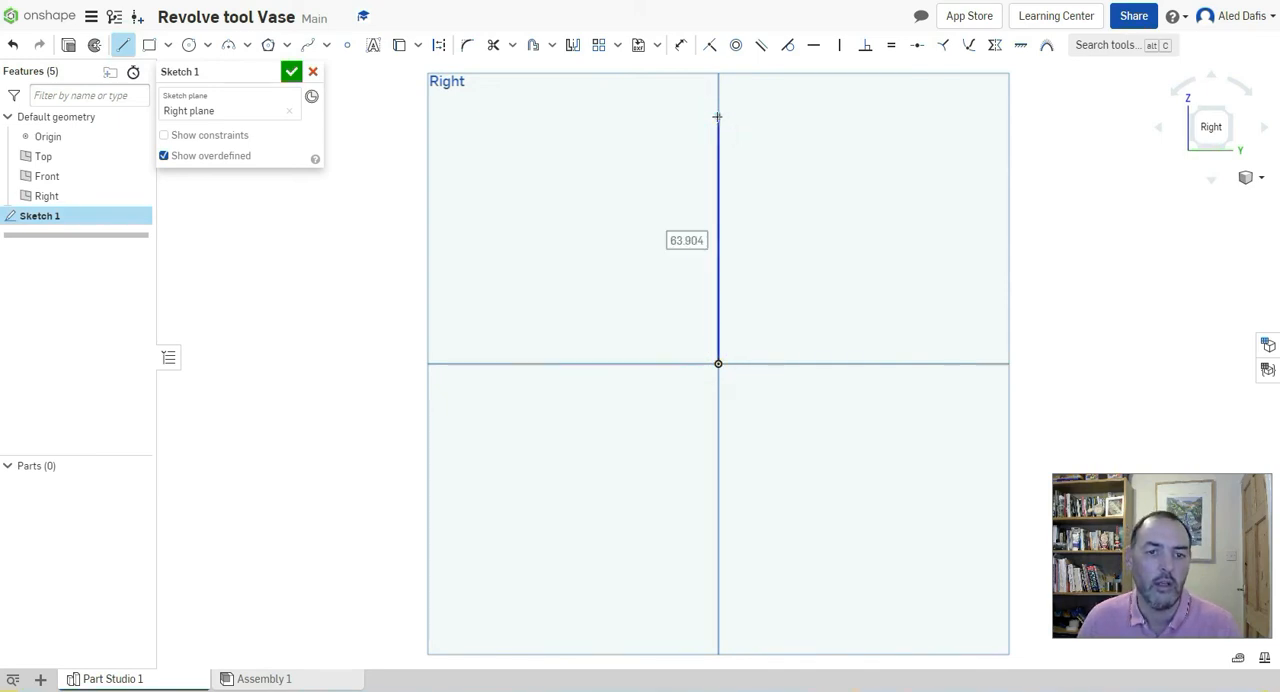
click(766, 115)
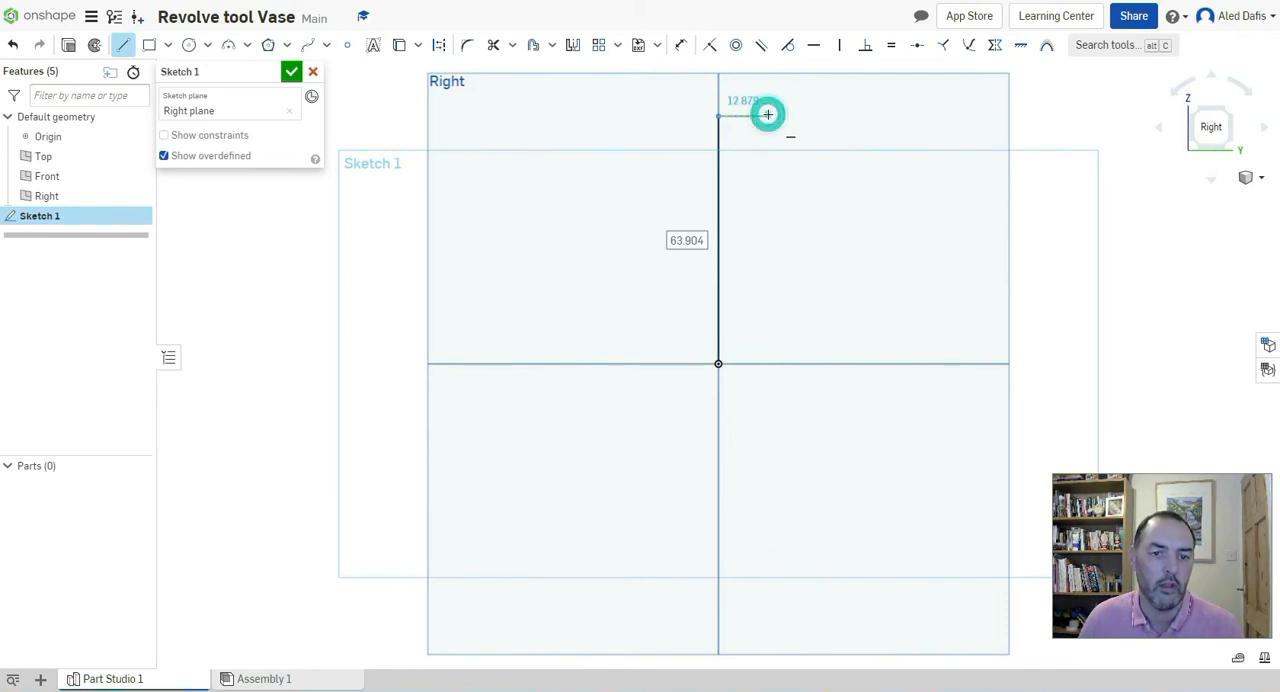
key(Escape)
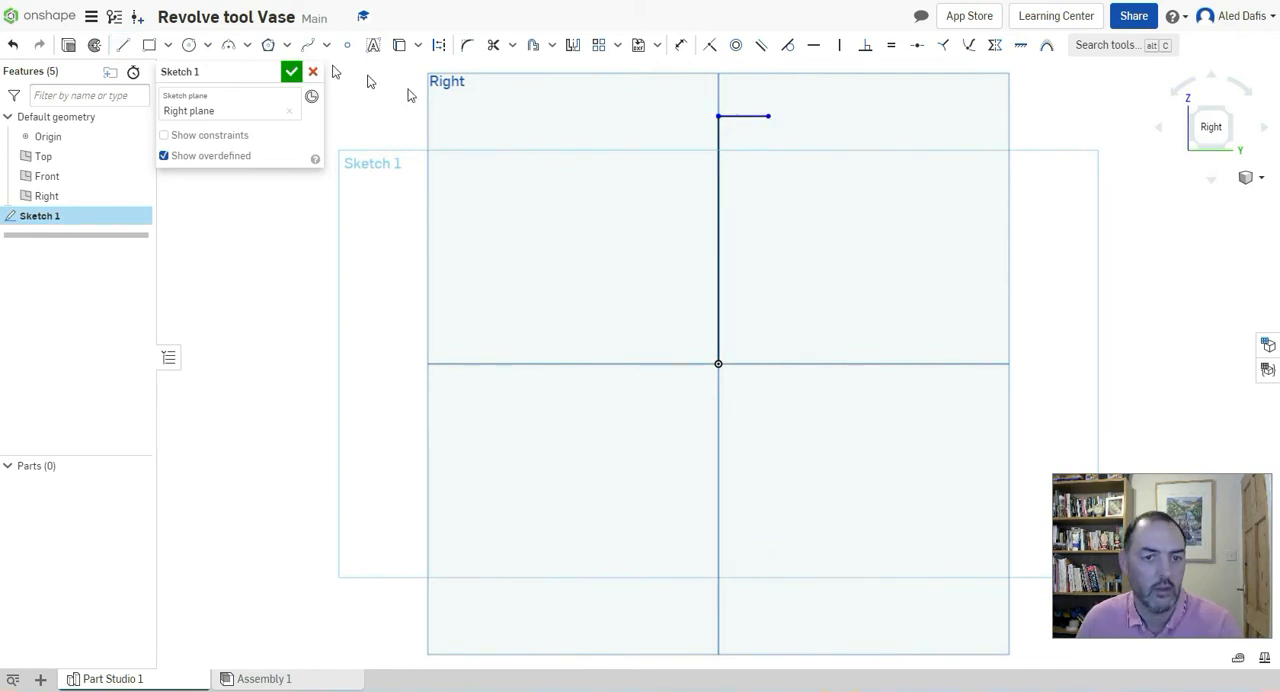
Draw a horizontal base line about 16 mm long from the origin, on the same side as the upper line
click(123, 45)
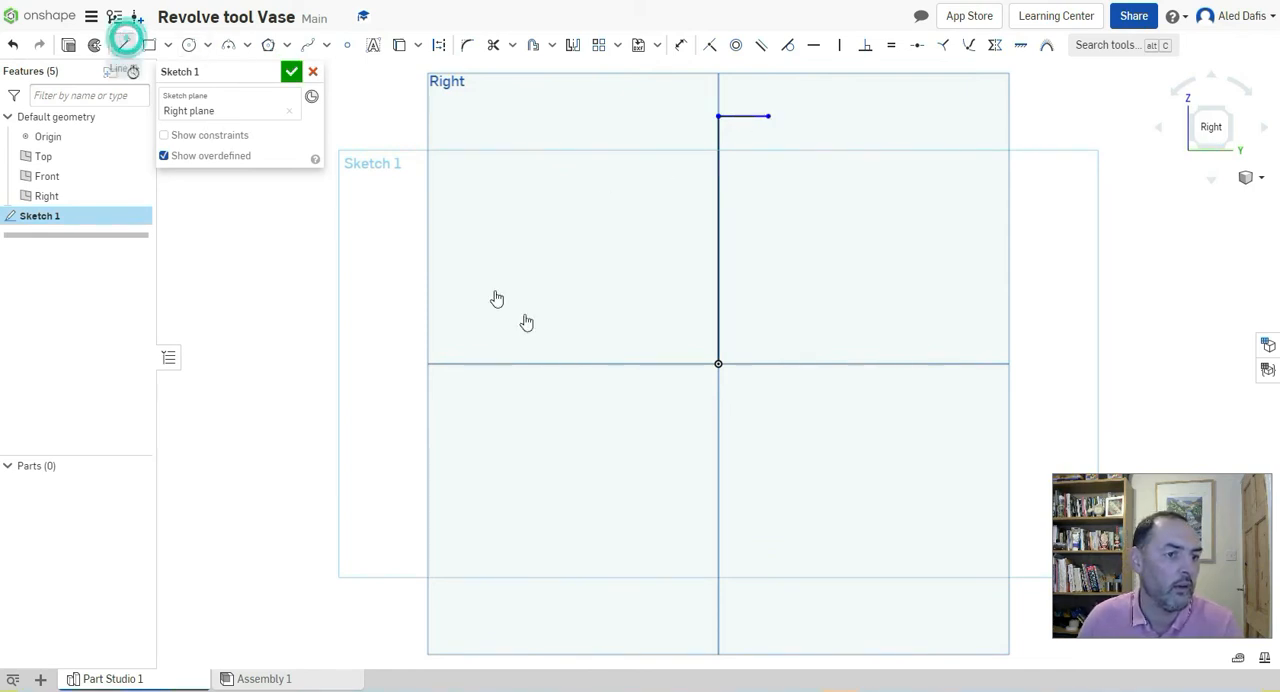
click(719, 364)
click(776, 364)
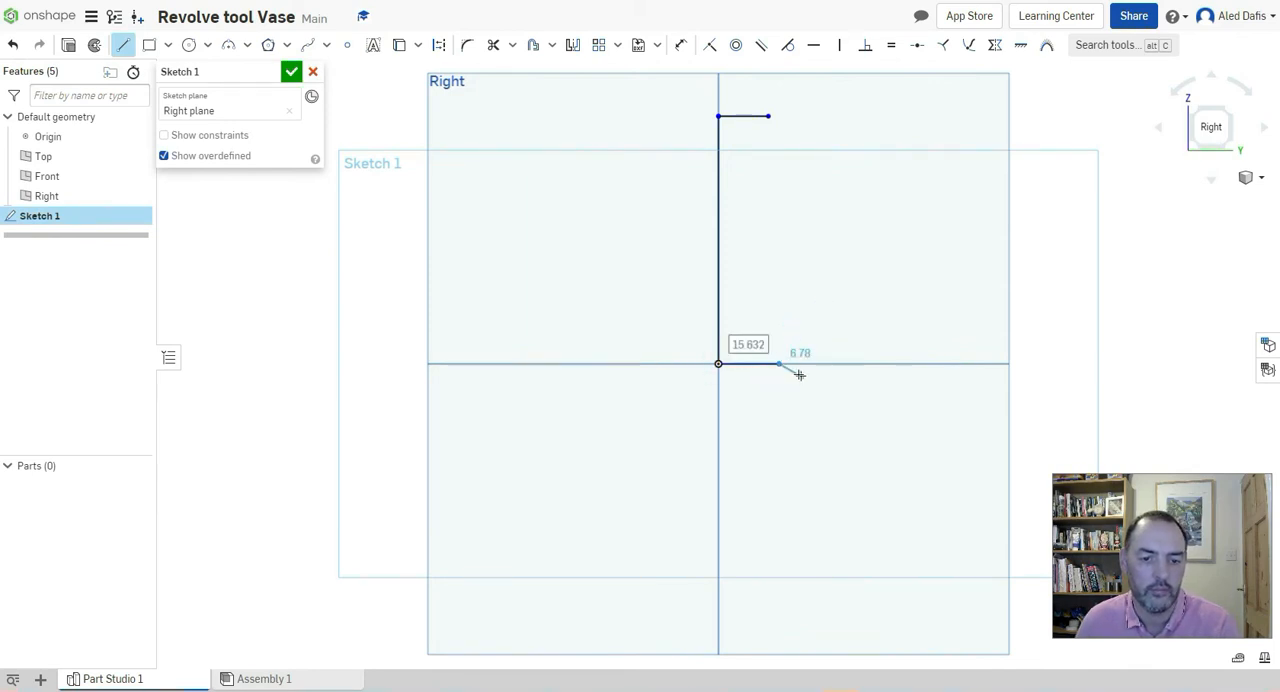
key(Escape)
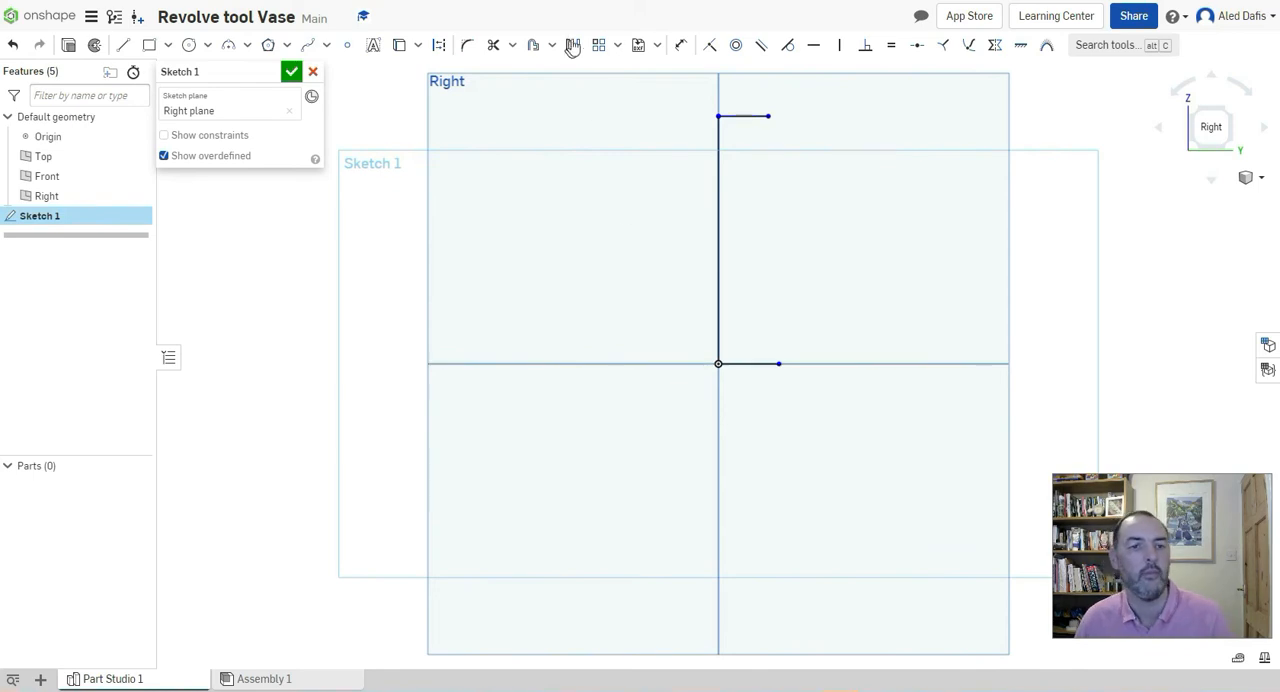
Dimension the vertical line to 100 mm
click(680, 46)
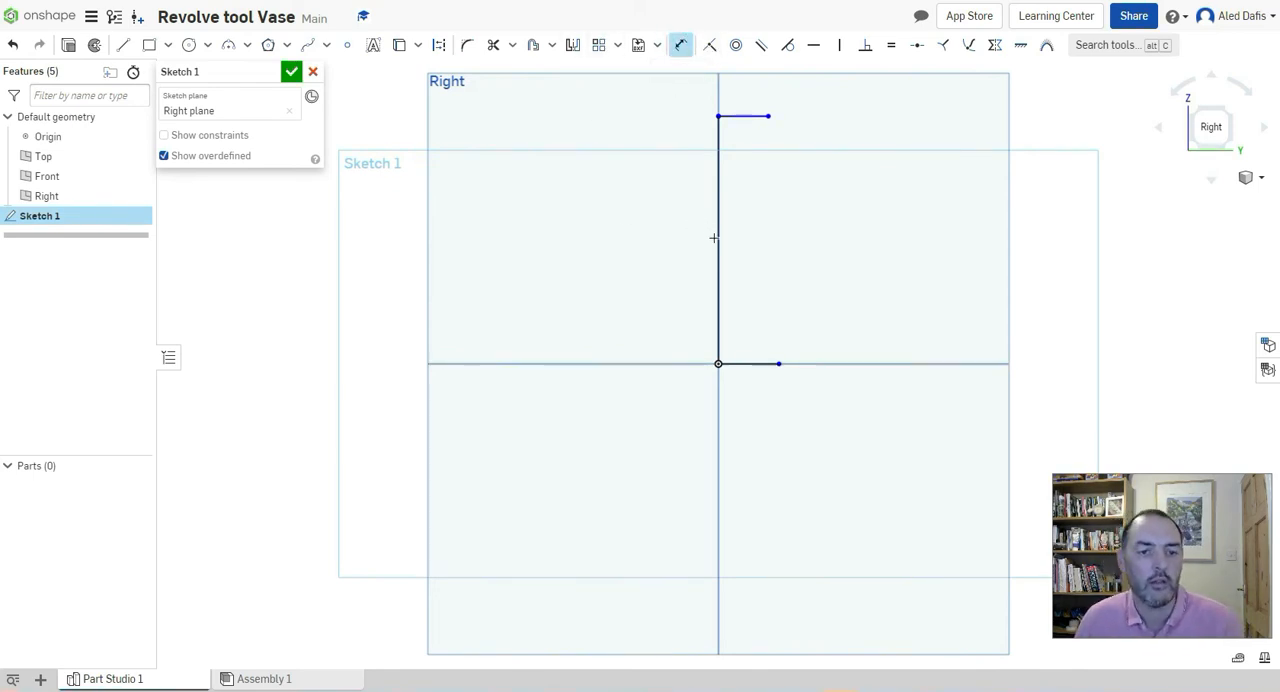
click(716, 238)
click(645, 238)
double_click(652, 241)
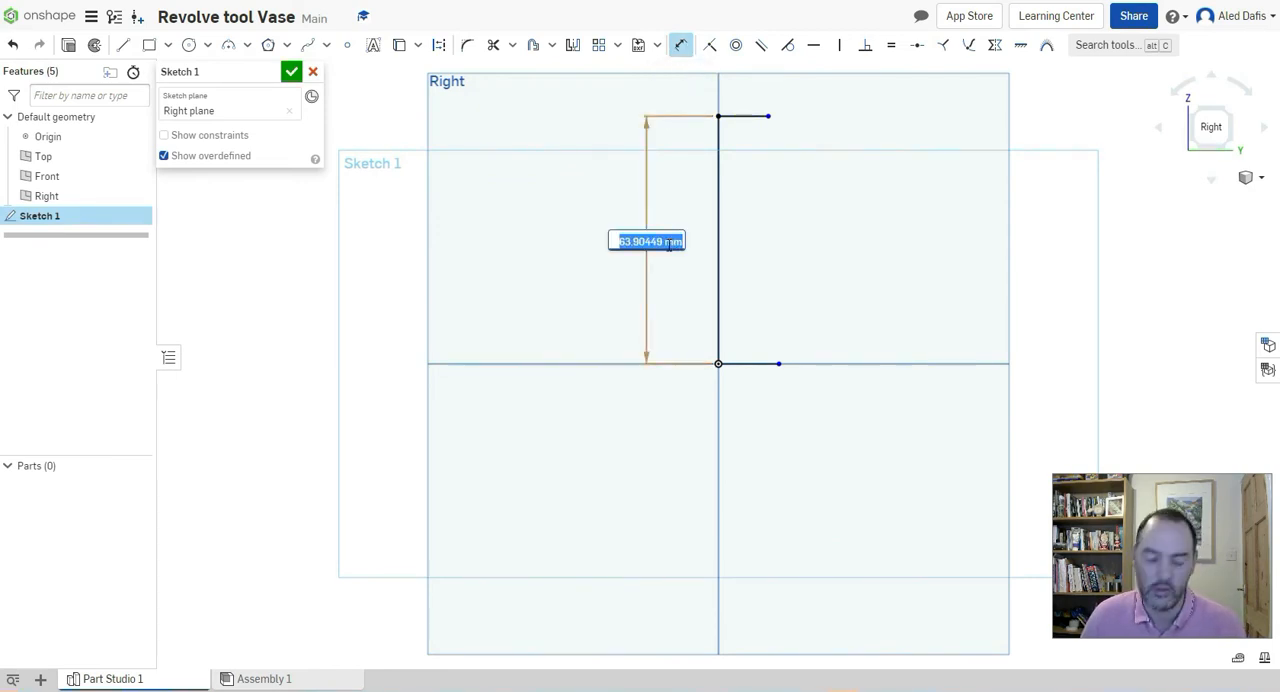
text(100)
key(Return)
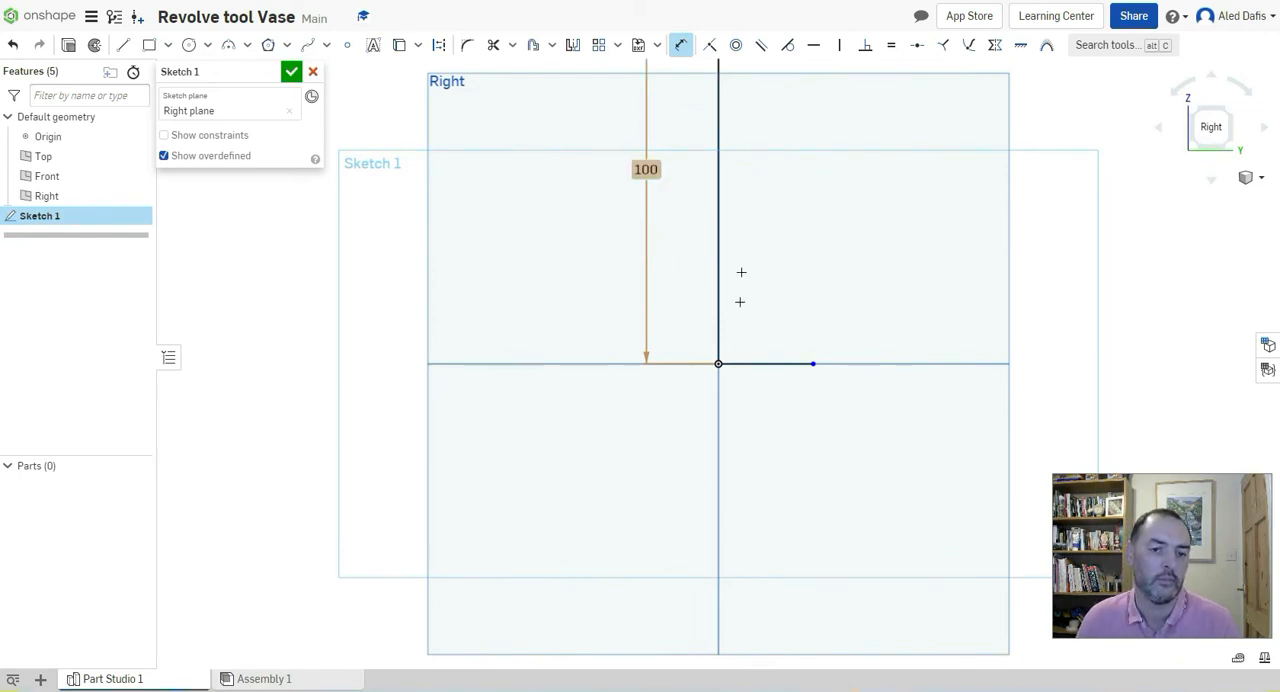
Dimension the upper horizontal line to 15 mm
mouse_move(792, 246)
right_down()
mouse_move(789, 257)
mouse_move(788, 242)
right_up()
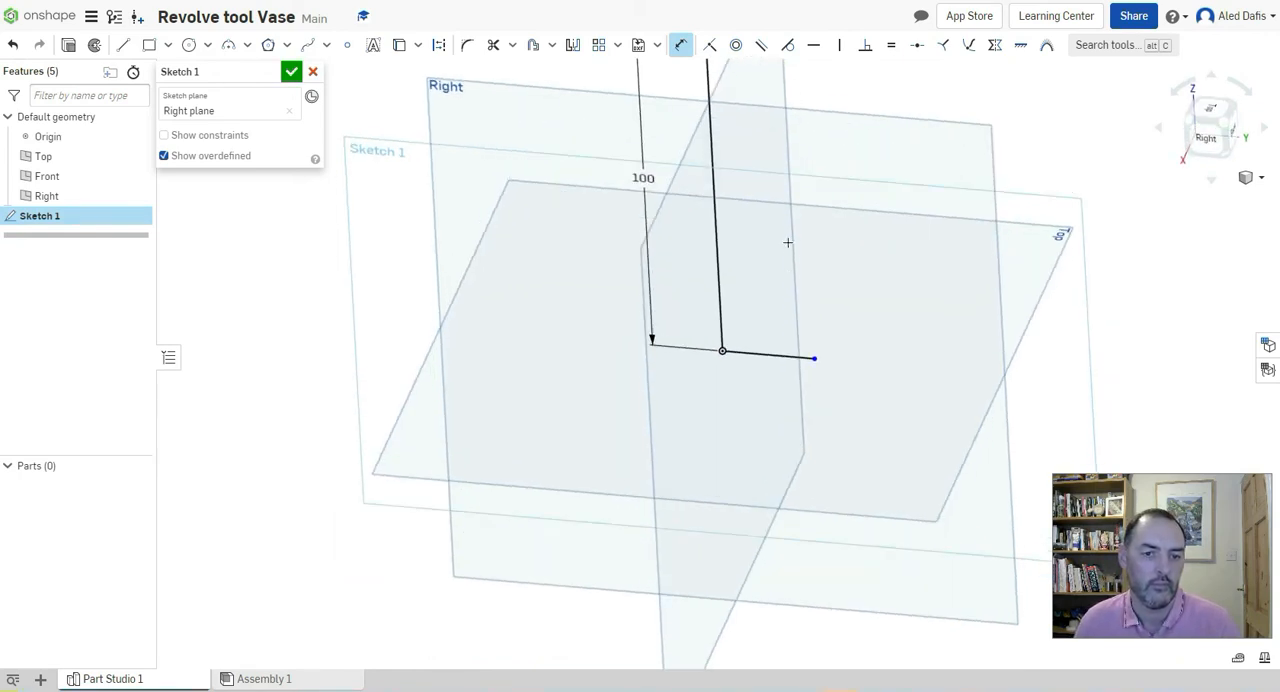
middle_drag(779, 284, 762, 404)
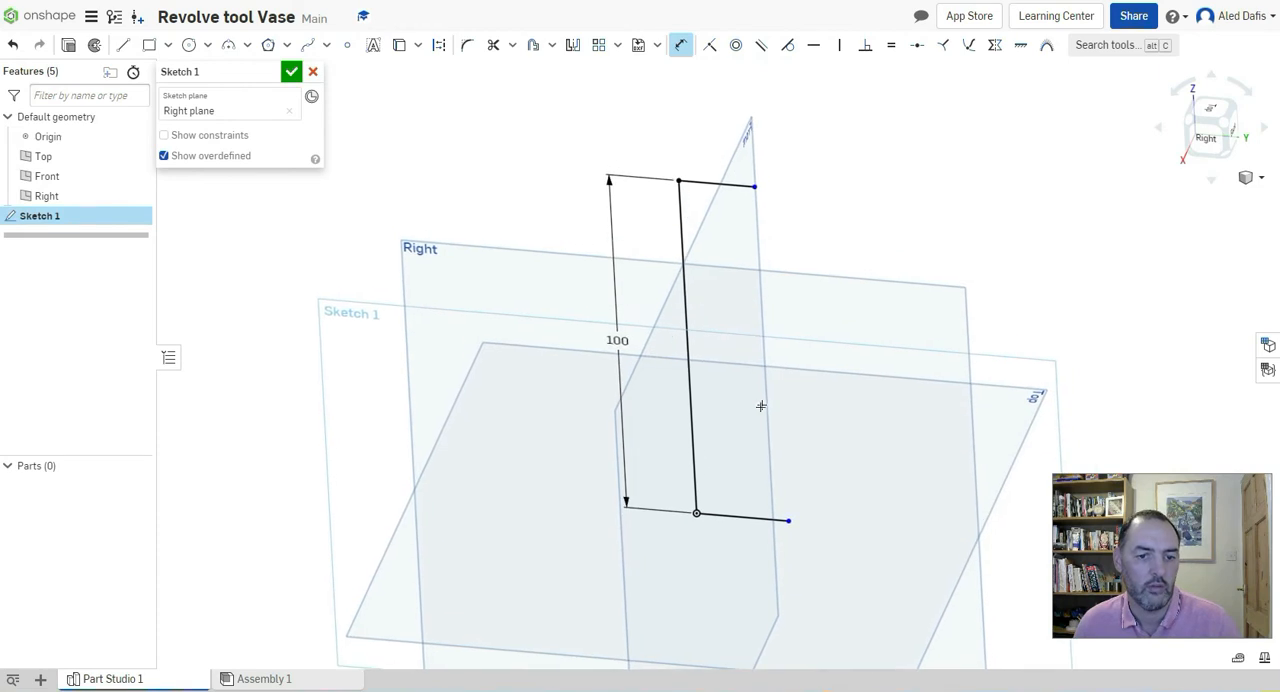
click(680, 45)
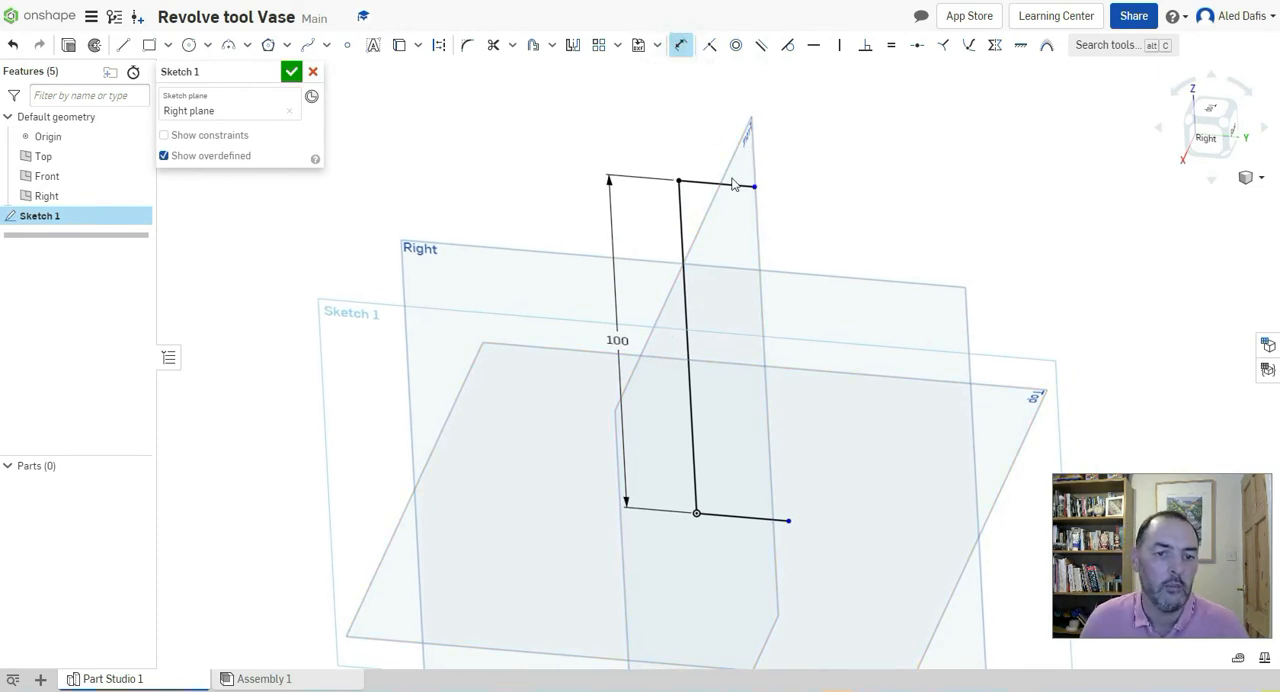
click(735, 187)
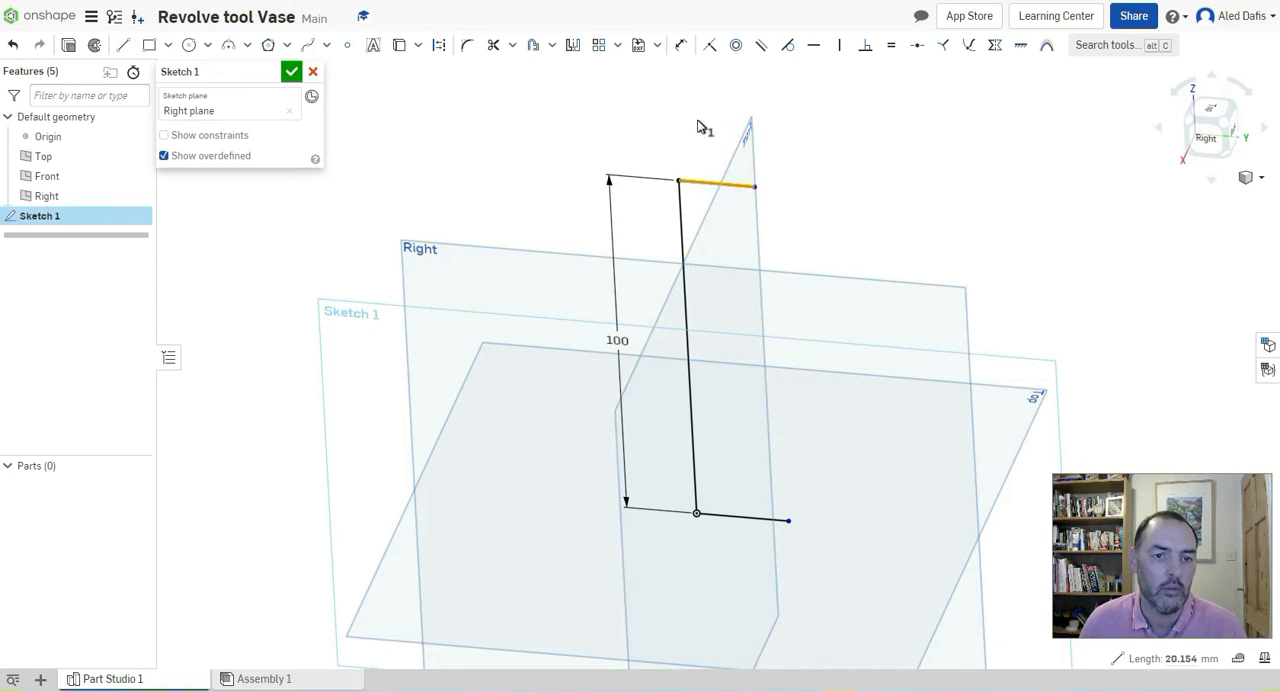
click(678, 48)
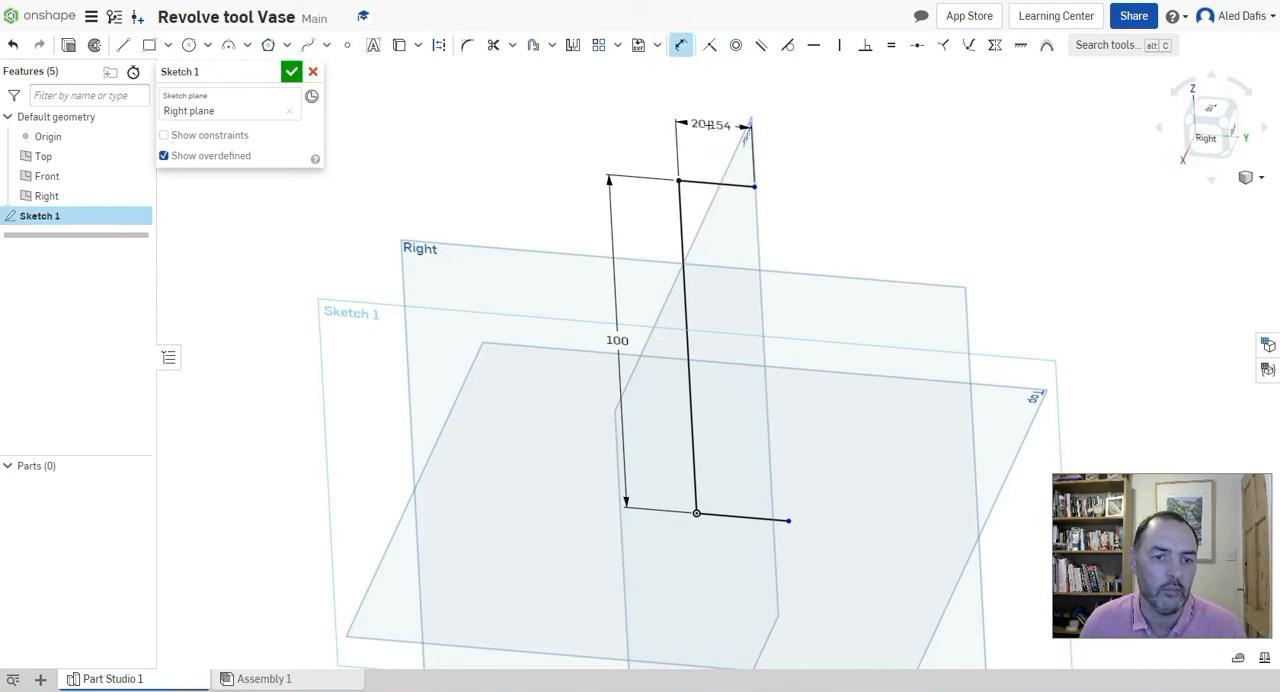
click(709, 125)
click(709, 125)
text(15)
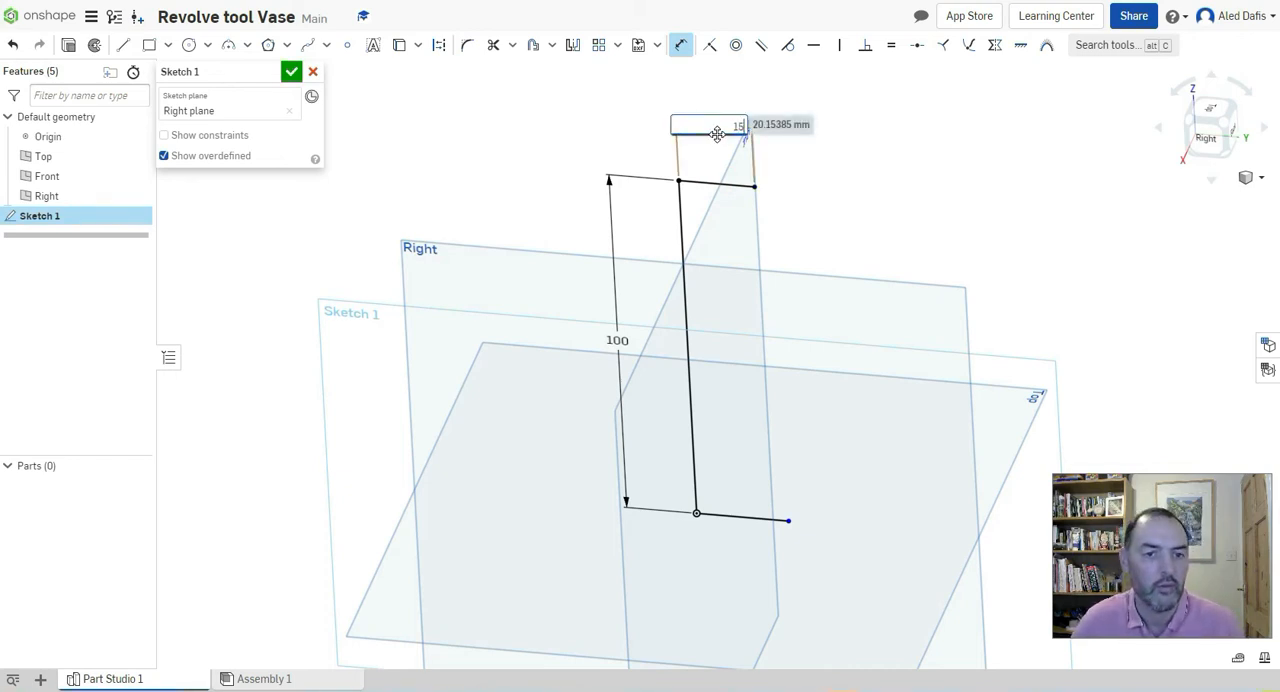
key(Return)
Dimension the horizontal base line to 15 mm
click(742, 518)
click(742, 566)
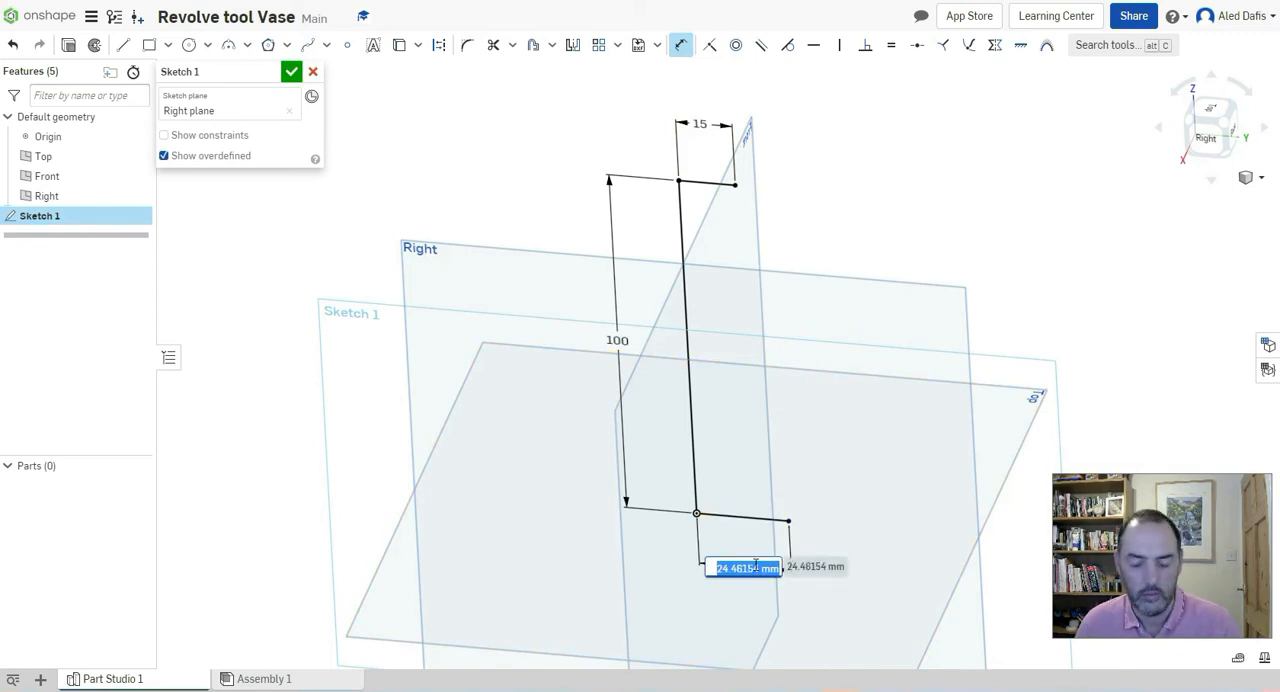
text(25)
key(Return)
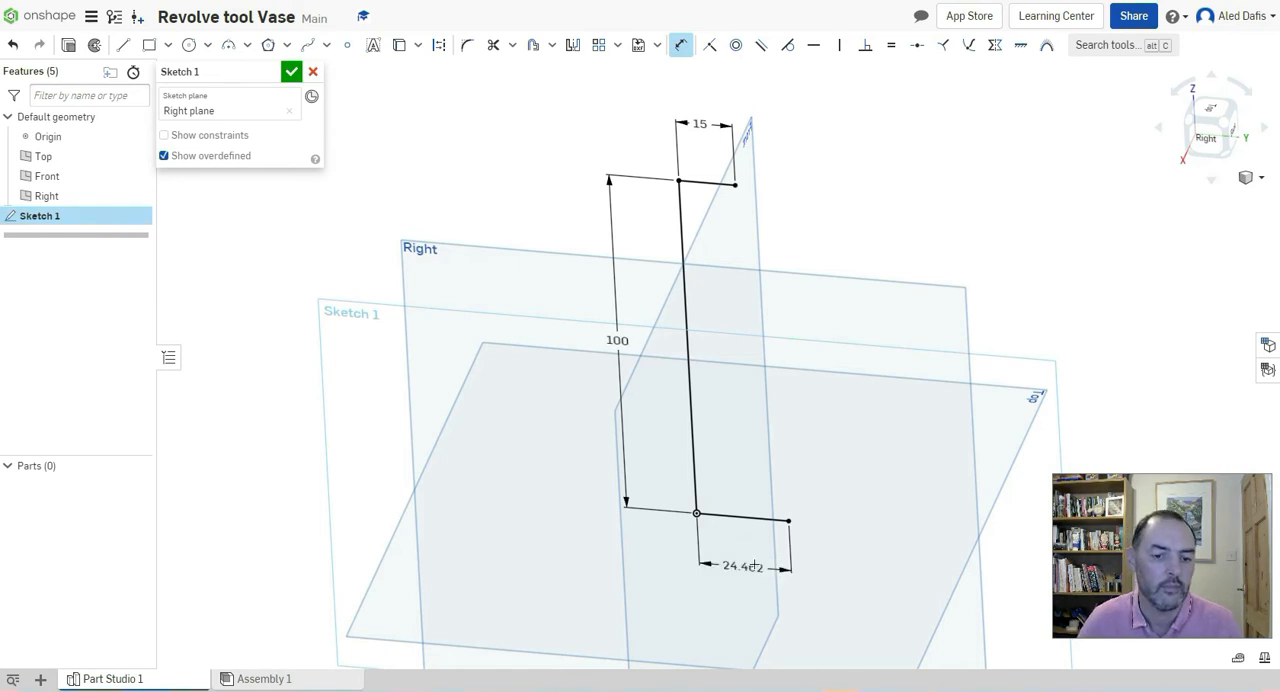
Draw a spline from the base line's free end through four points, forming a wide belly and narrow neck, to the upper line's free end
click(1204, 140)
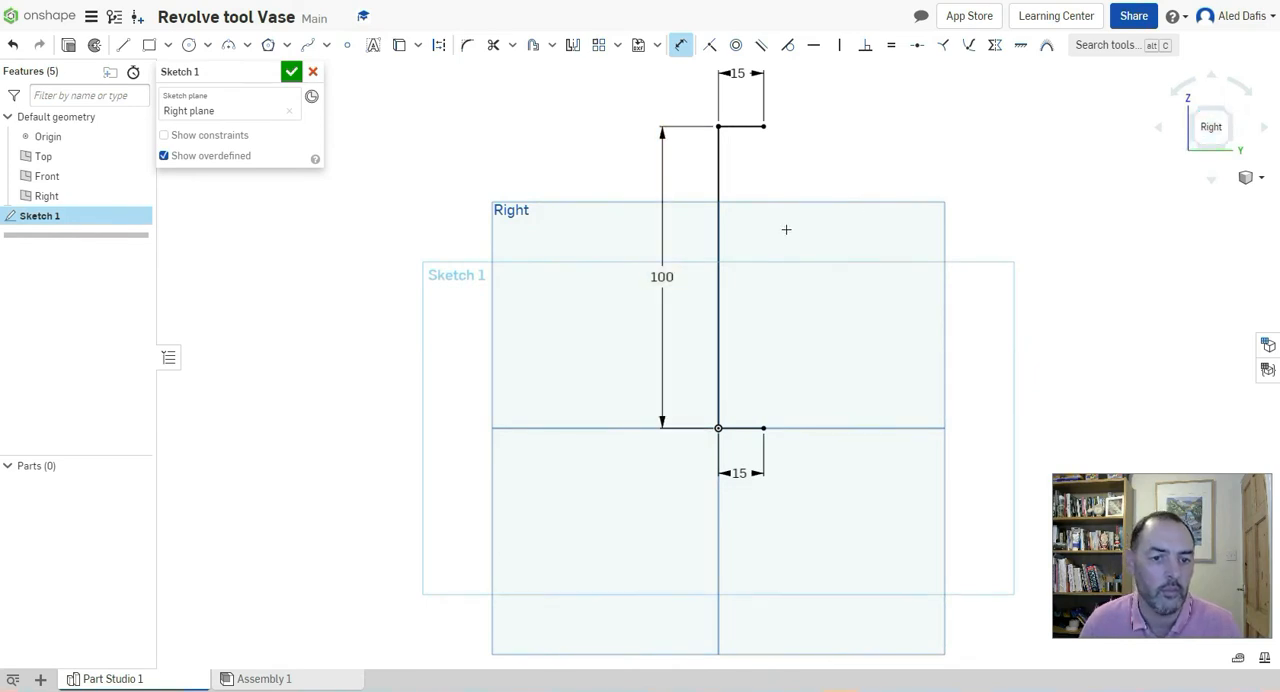
right_drag(785, 228, 784, 244)
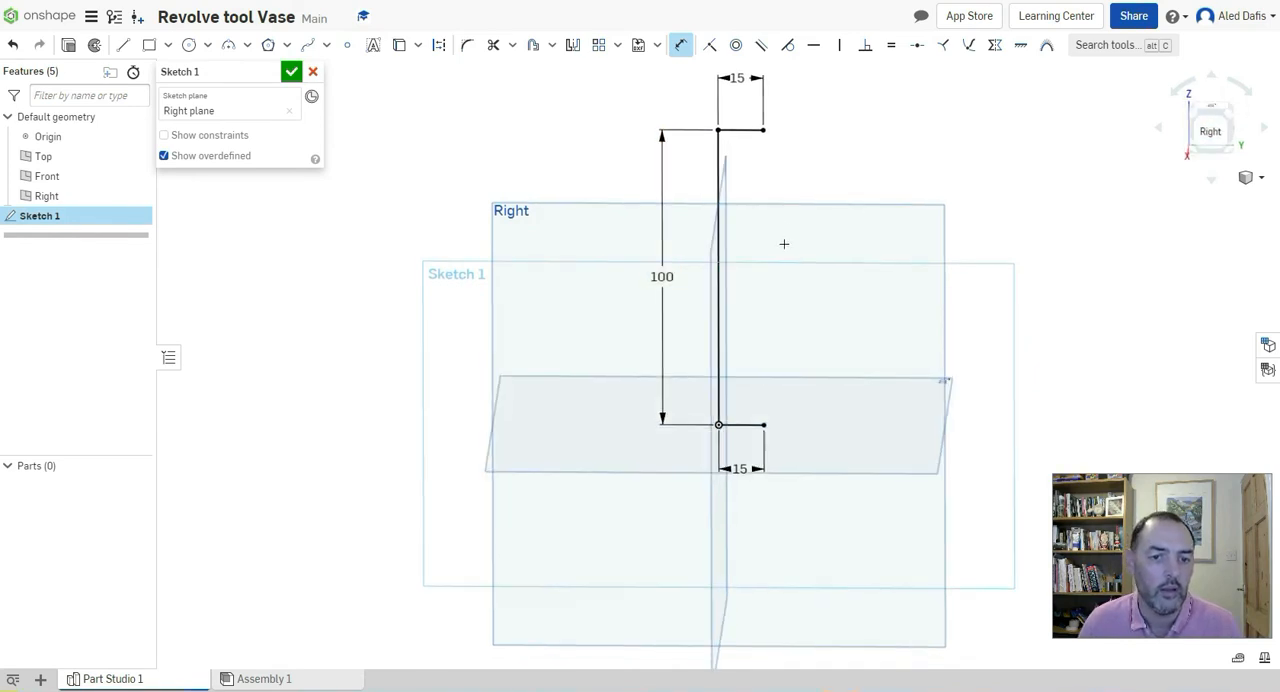
click(1208, 135)
middle_drag(782, 300, 765, 361)
scroll(729, 361, up, 1)
scroll(727, 361, up, 1)
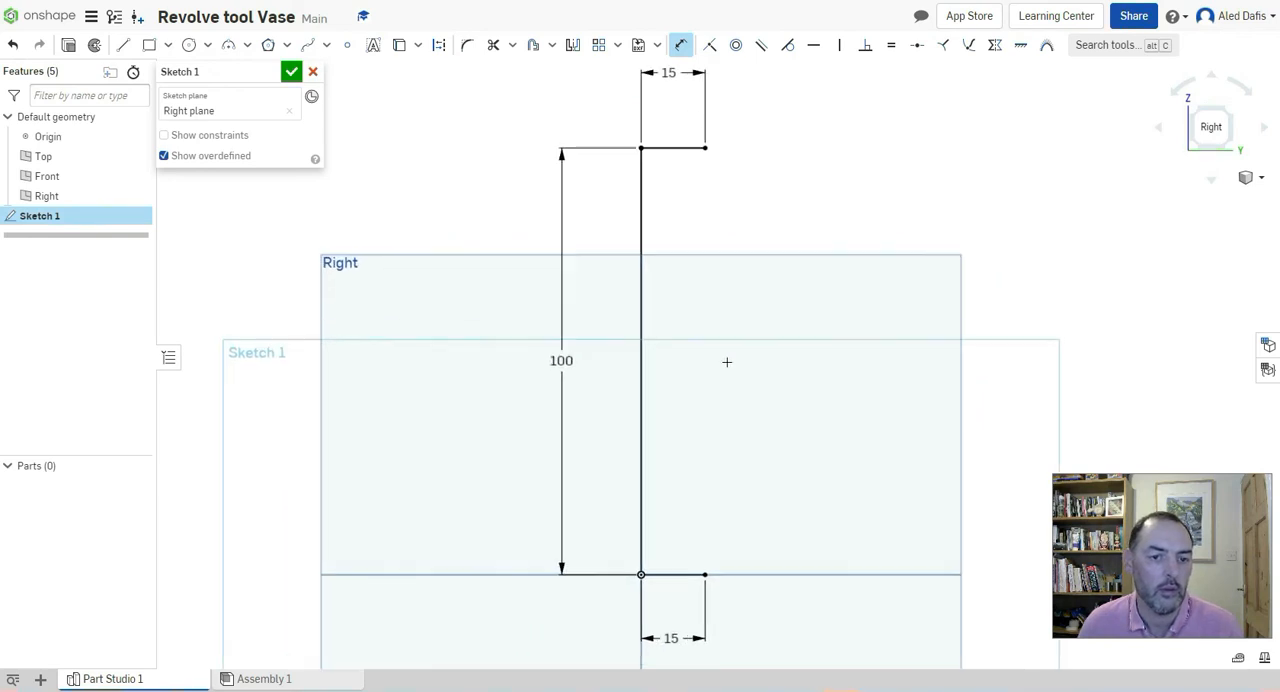
middle_drag(733, 353, 724, 372)
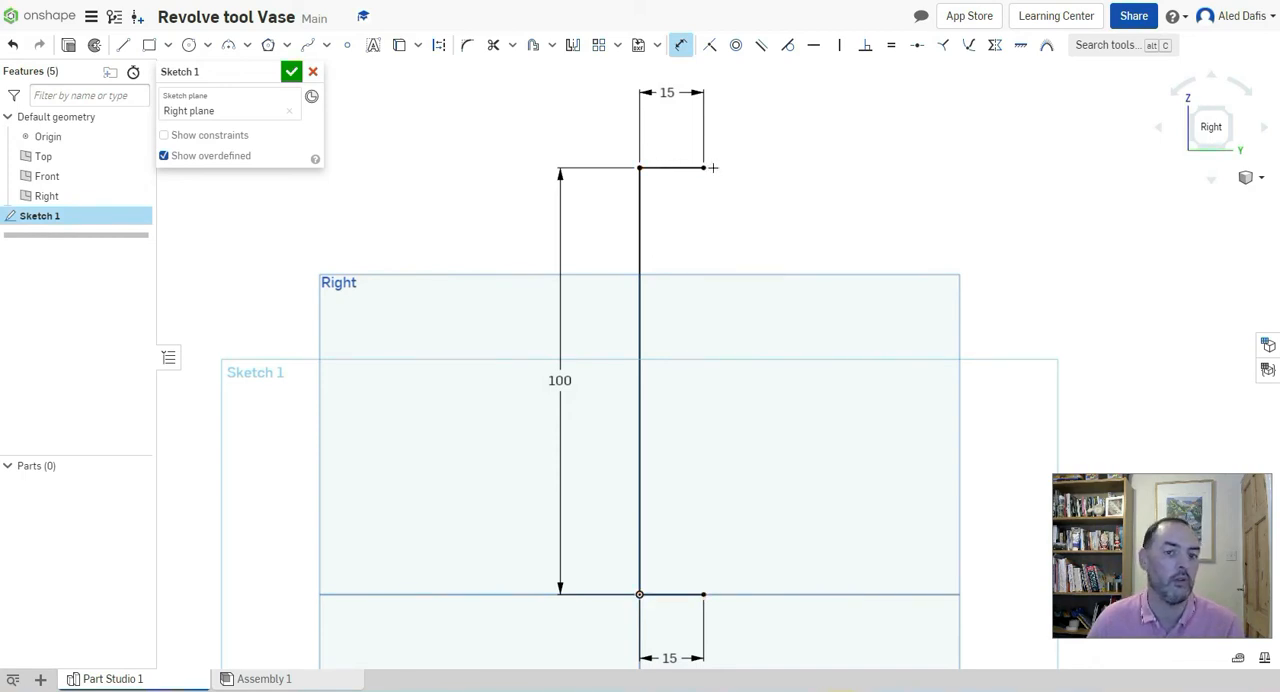
click(311, 51)
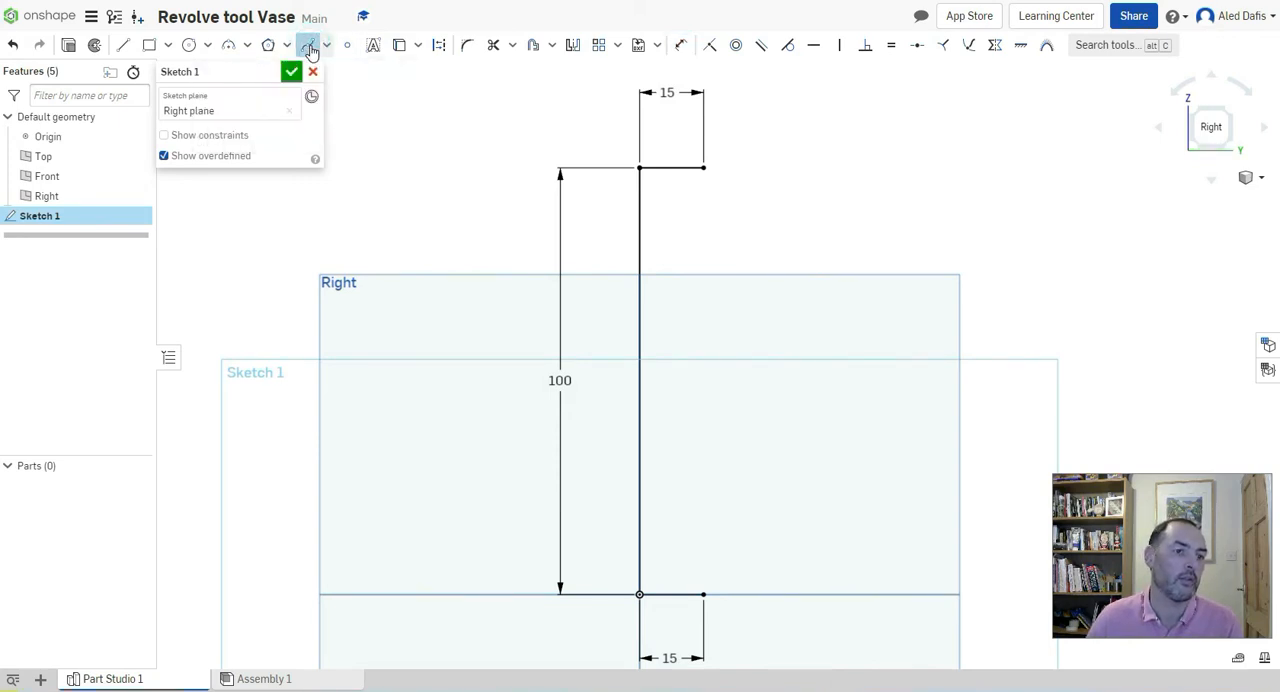
click(703, 594)
click(777, 540)
click(820, 411)
click(725, 344)
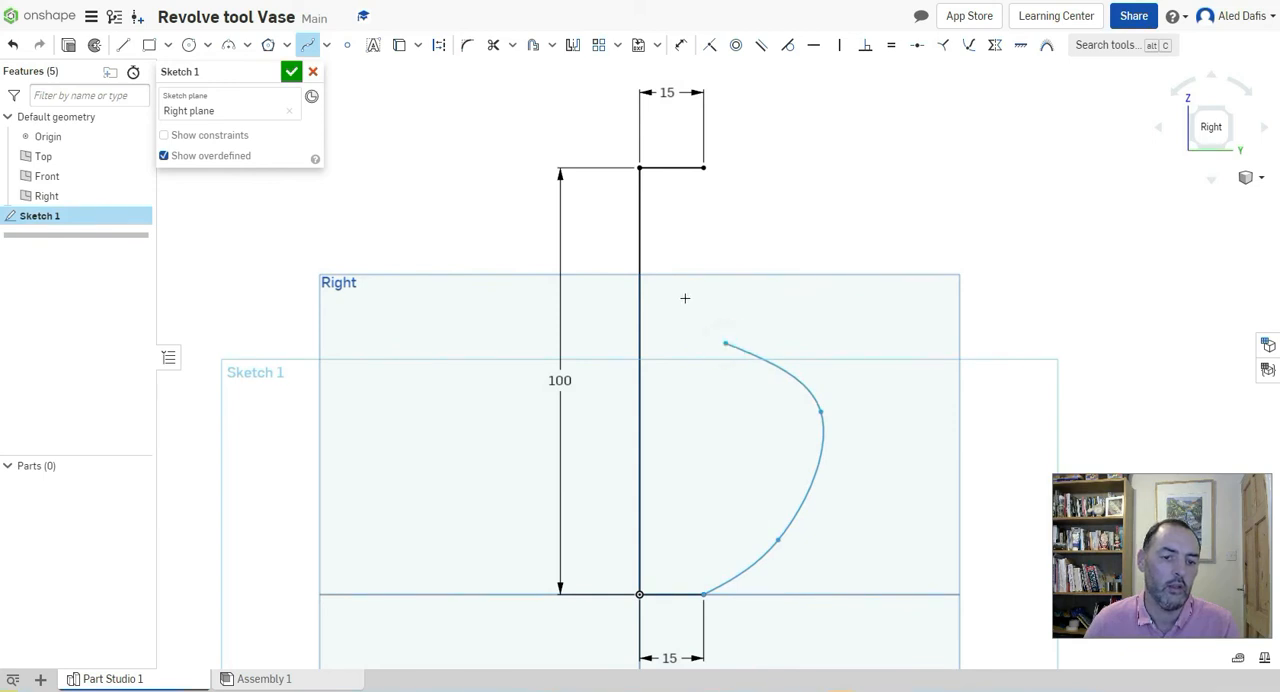
click(667, 254)
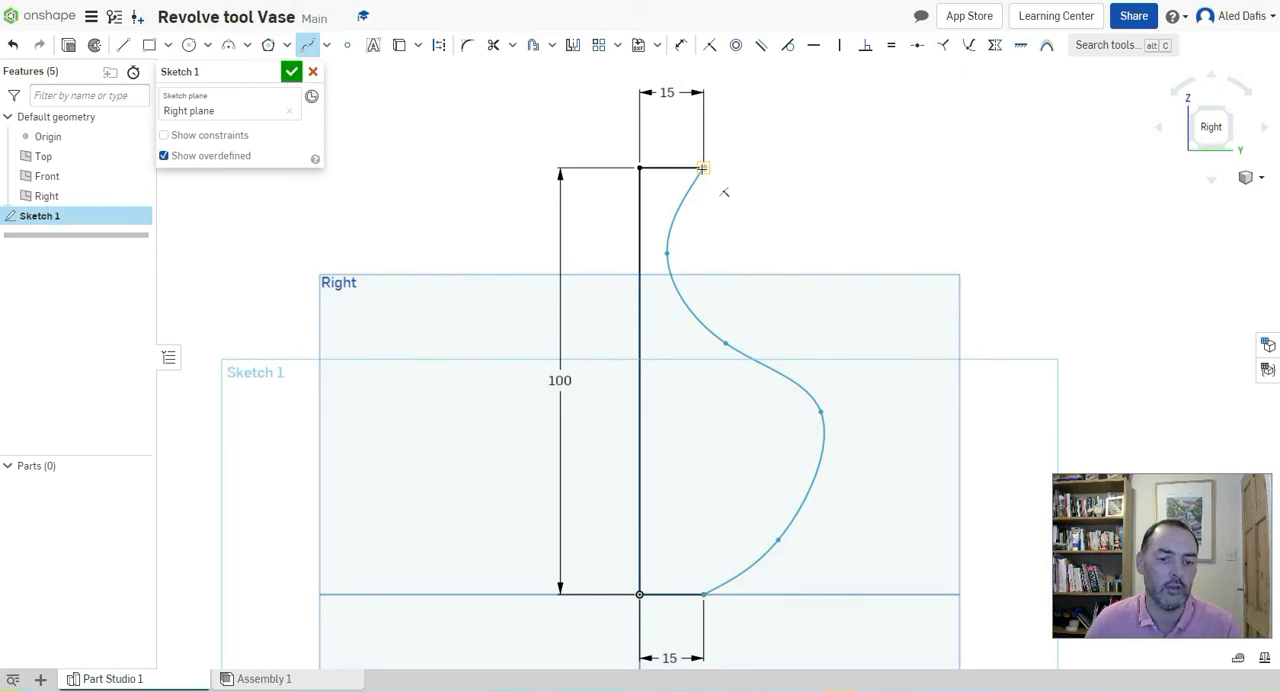
click(703, 168)
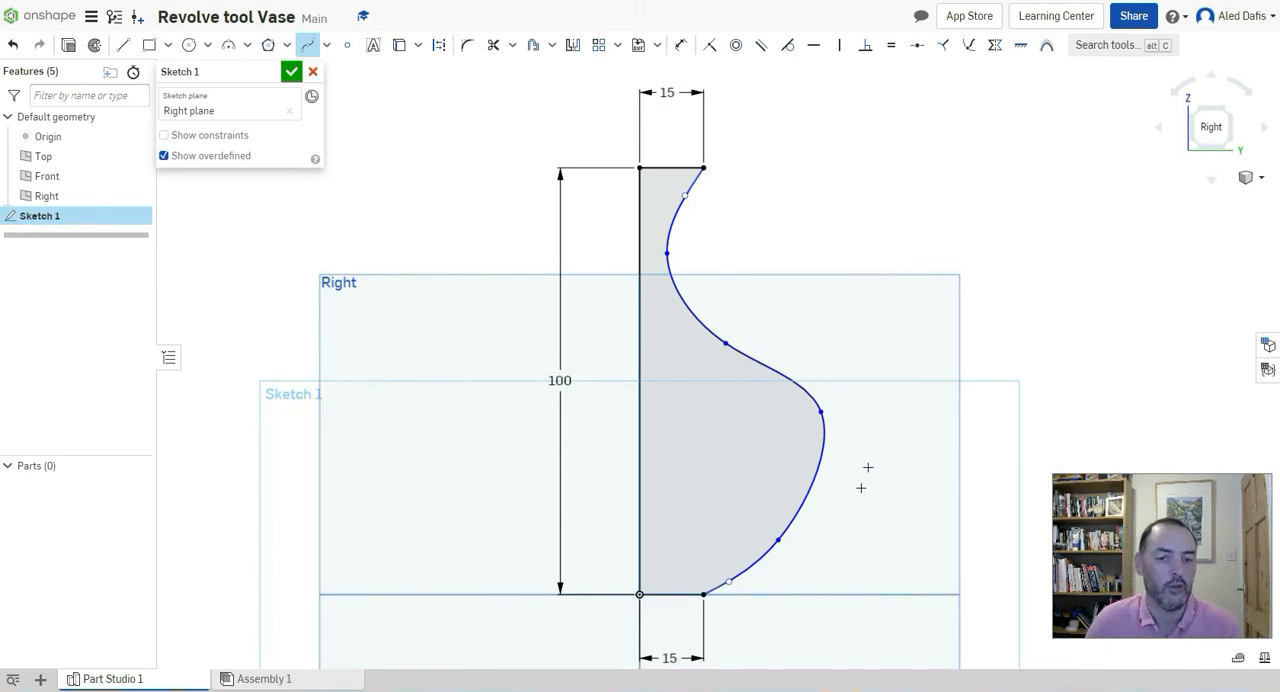
key(Escape)
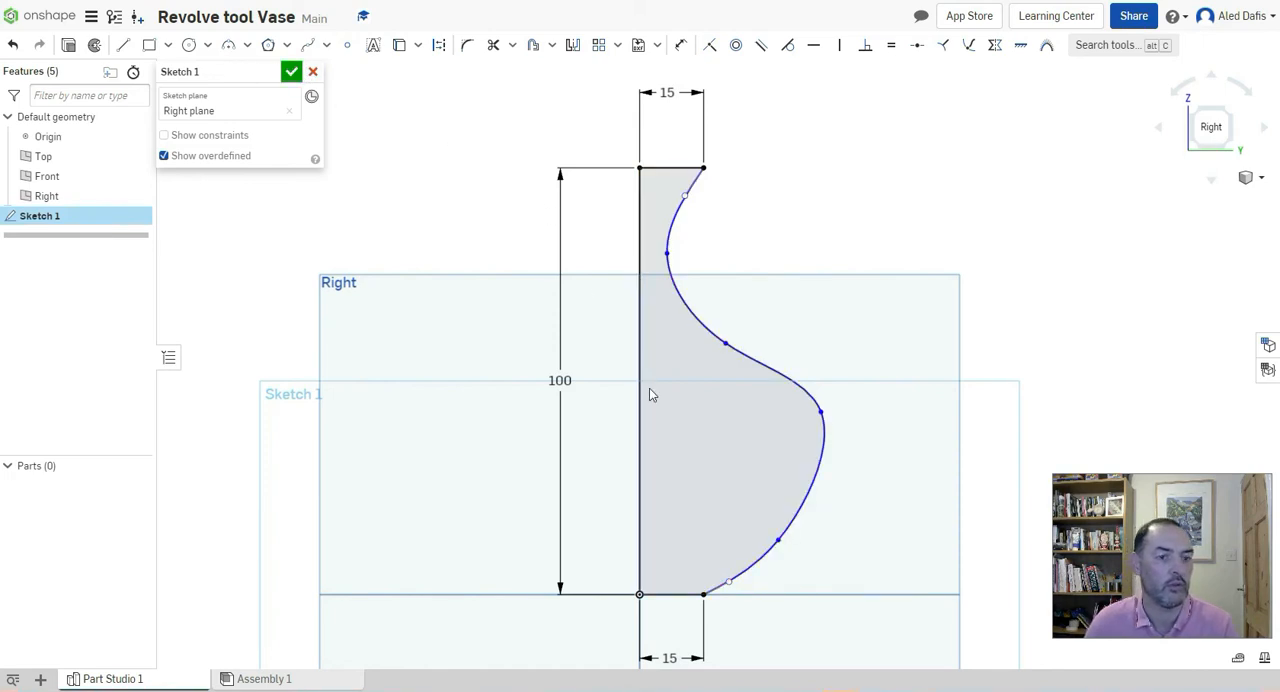
Smooth the spline by lowering the belly point, widening the neck slightly and extending the lower end's tangent handle outward, and finish the sketch
mouse_move(821, 413)
mouse_down()
mouse_move(808, 459)
mouse_move(816, 431)
mouse_up()
click(667, 253)
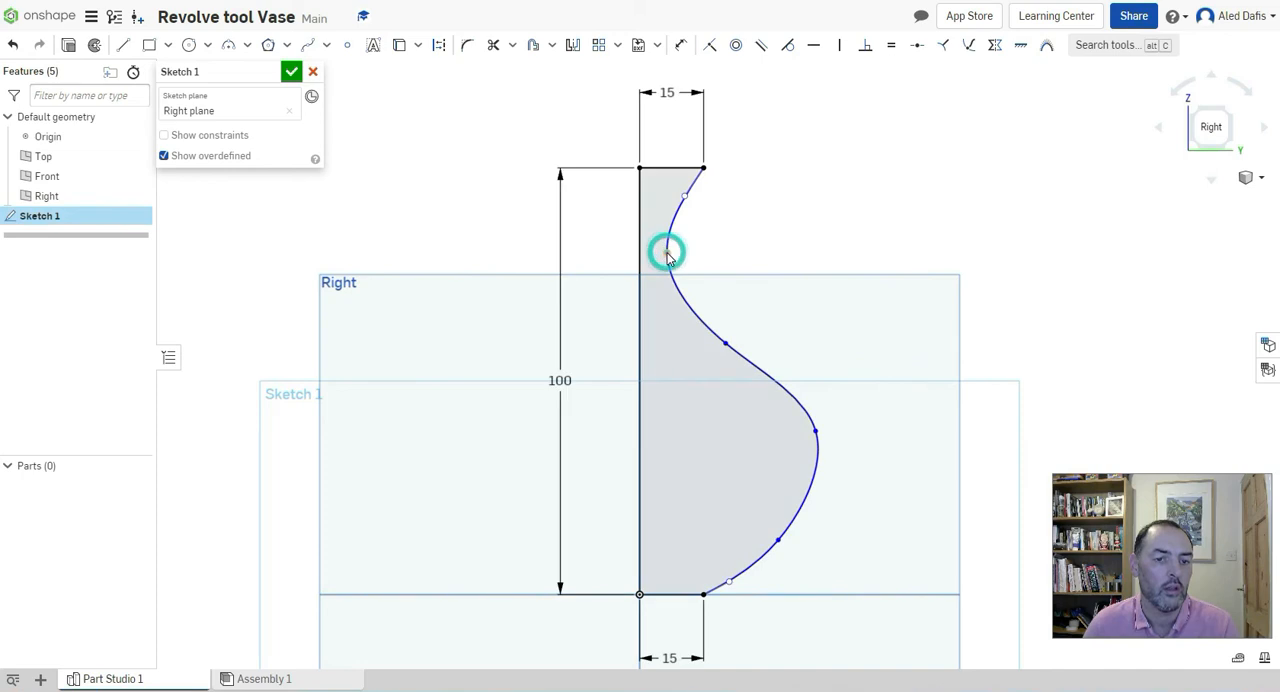
drag(669, 252, 676, 259)
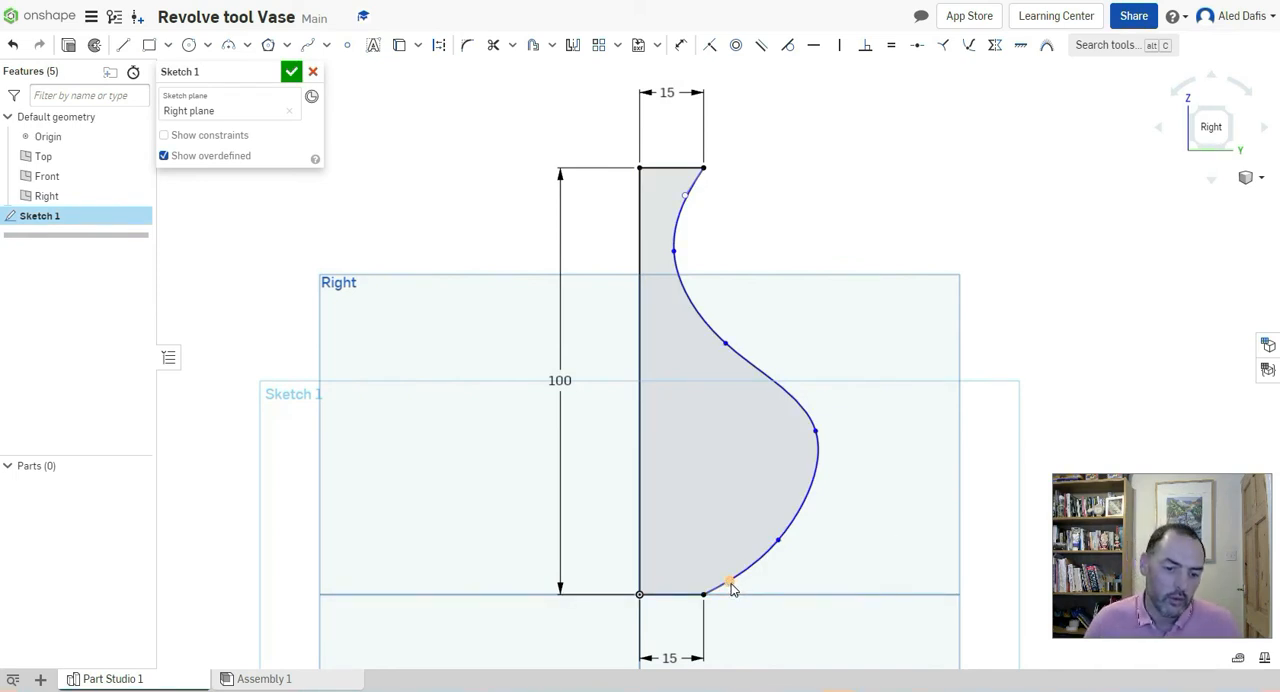
mouse_move(731, 582)
mouse_down()
mouse_move(743, 595)
mouse_move(716, 562)
mouse_move(756, 590)
mouse_move(744, 584)
mouse_up()
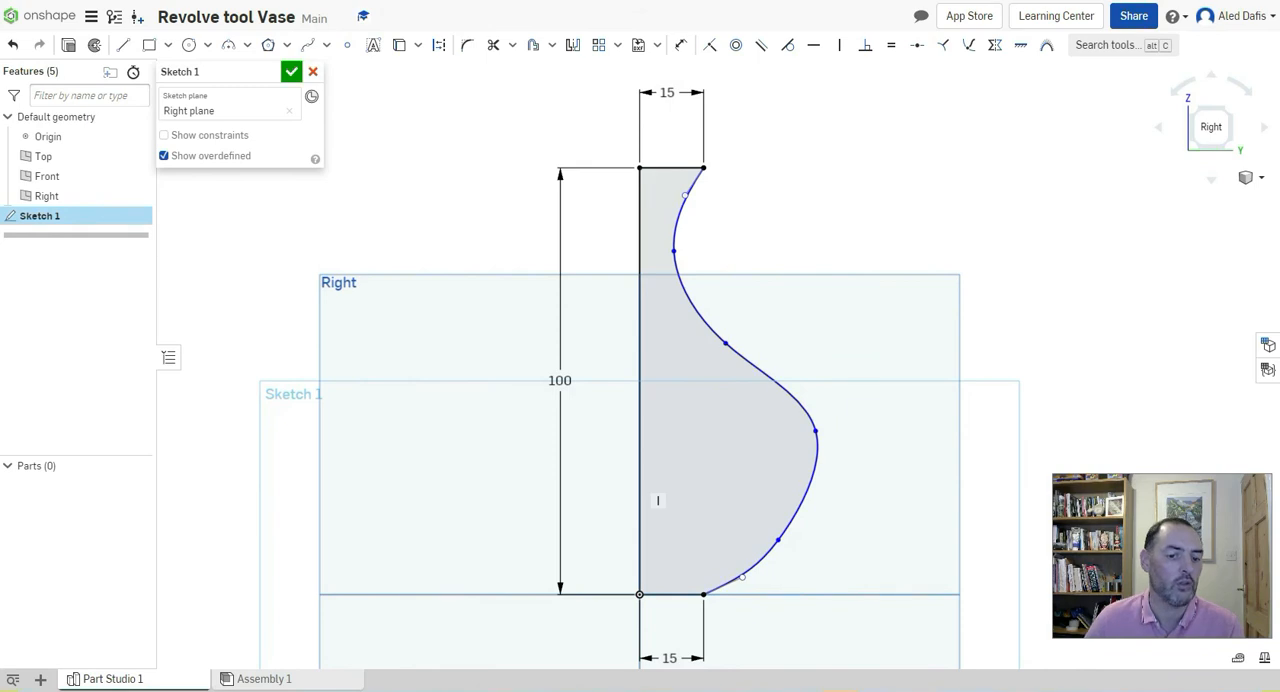
click(291, 71)
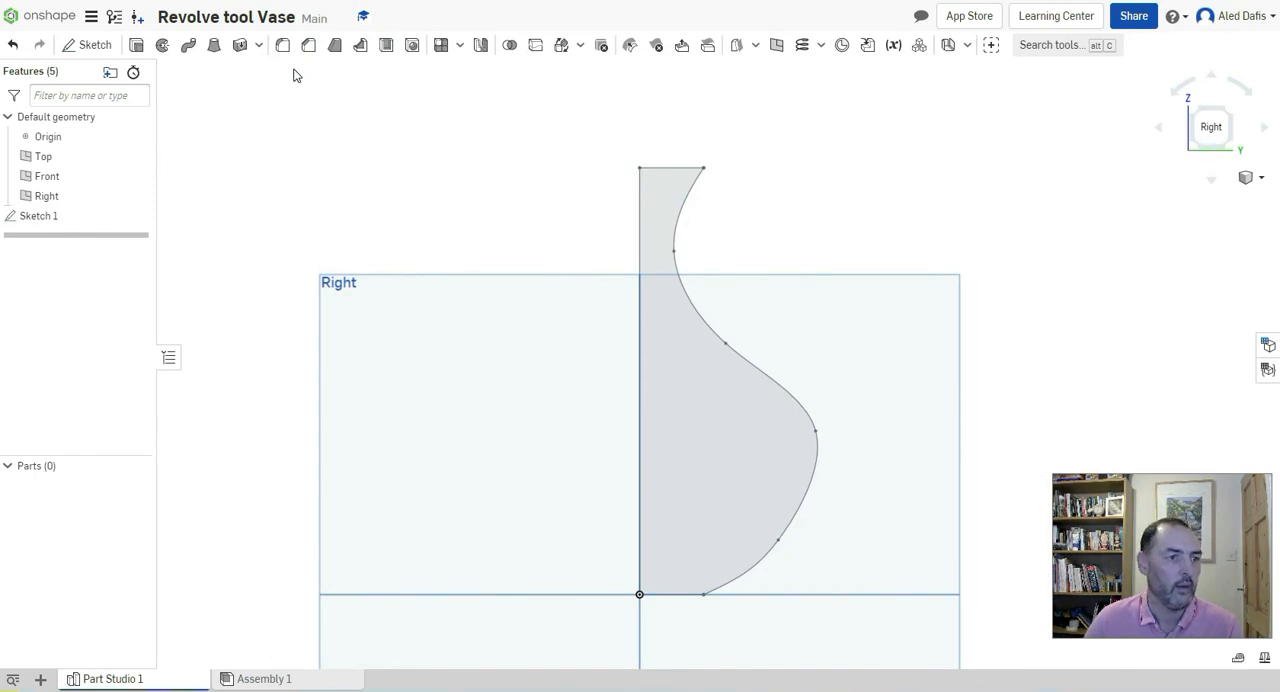
Revolve the vase's half-profile region a full turn around its vertical centre line as a new solid
click(161, 47)
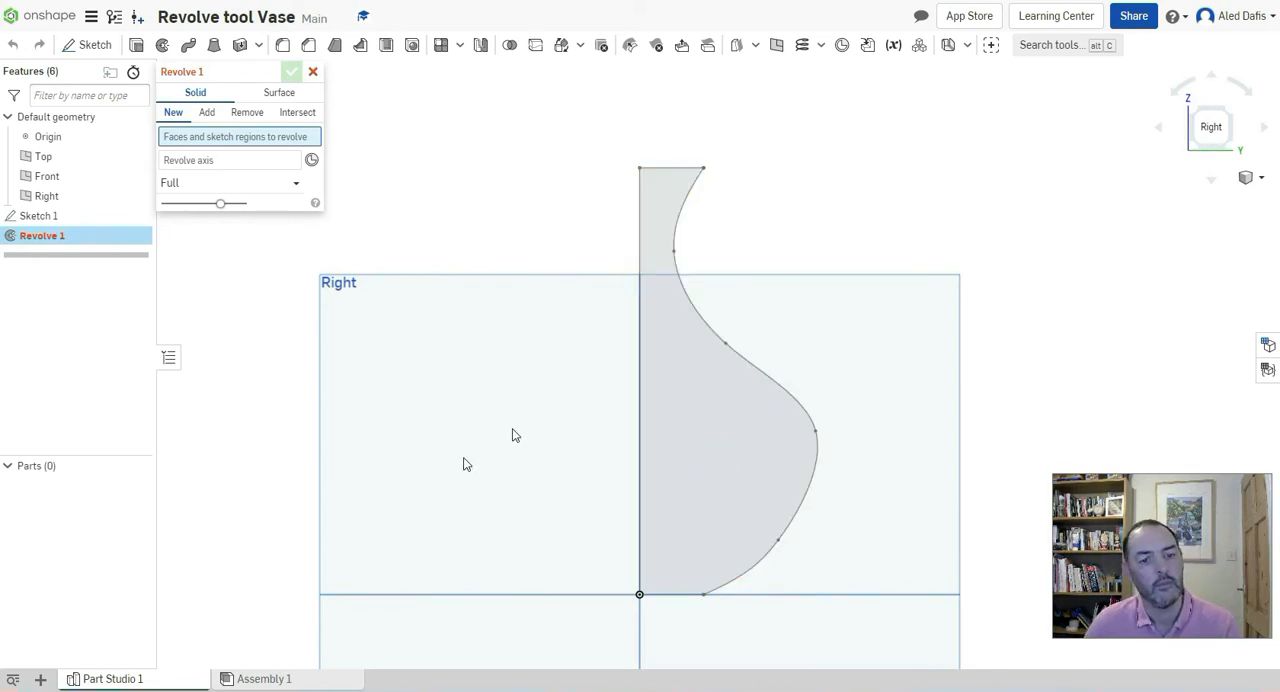
click(709, 427)
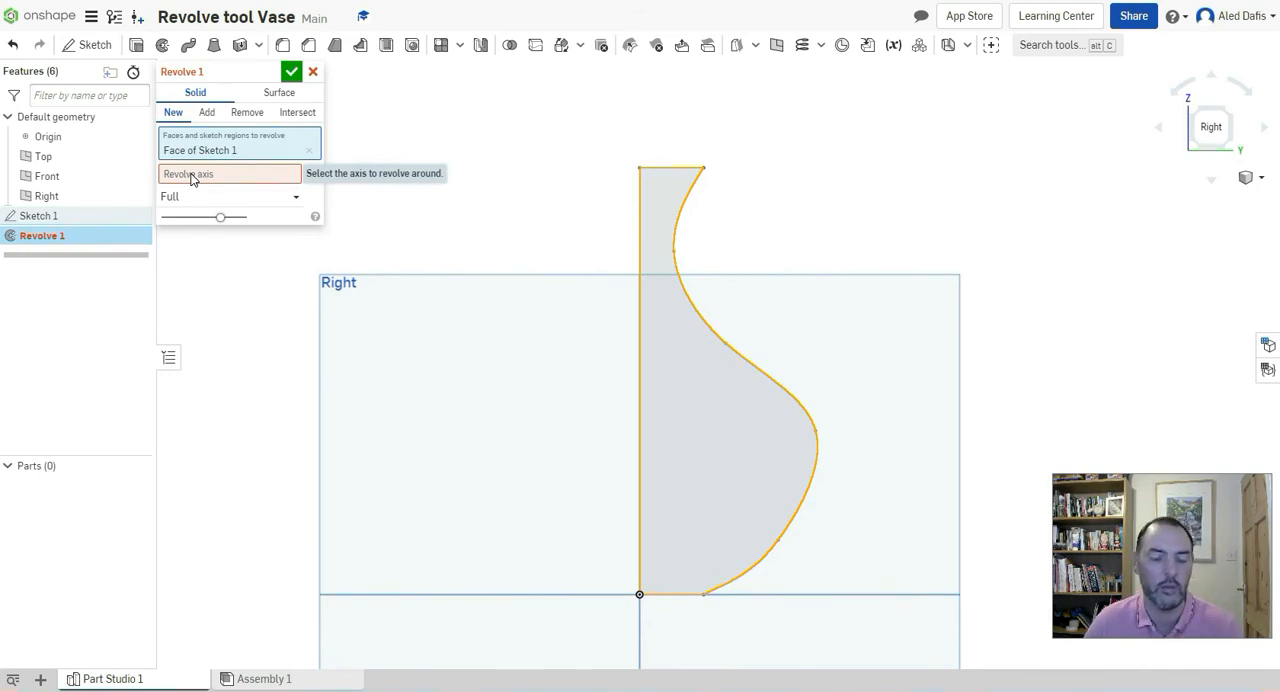
click(192, 177)
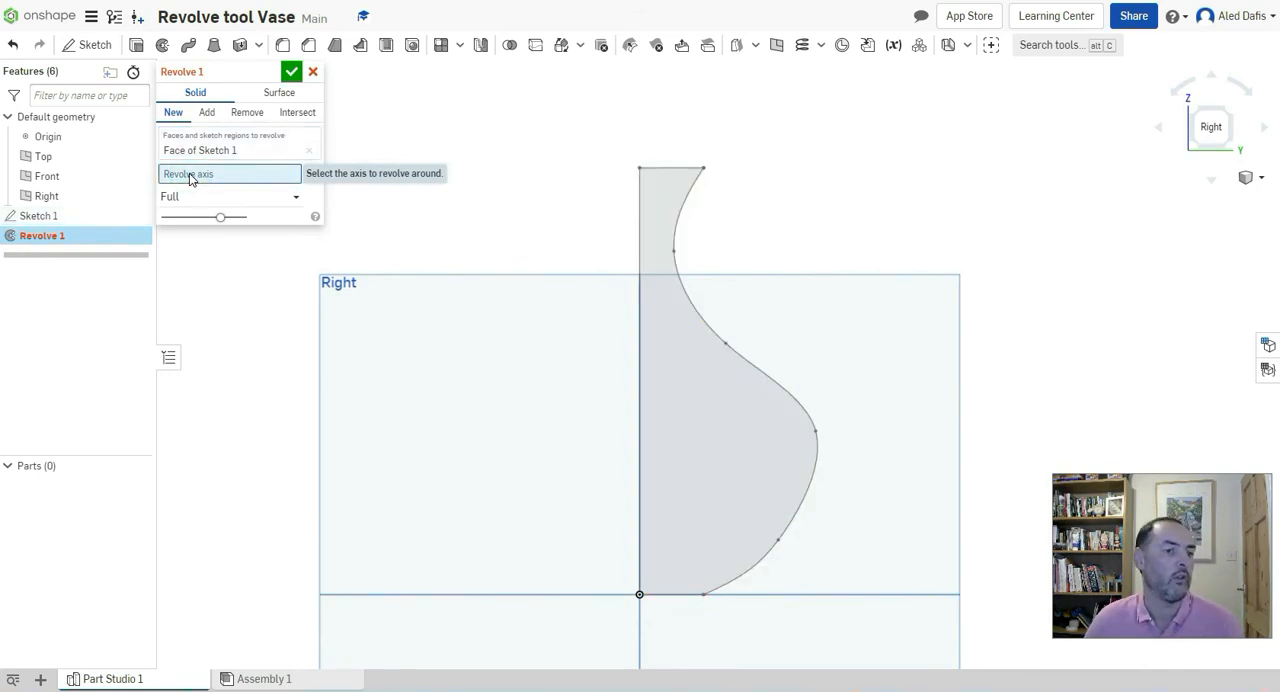
click(641, 424)
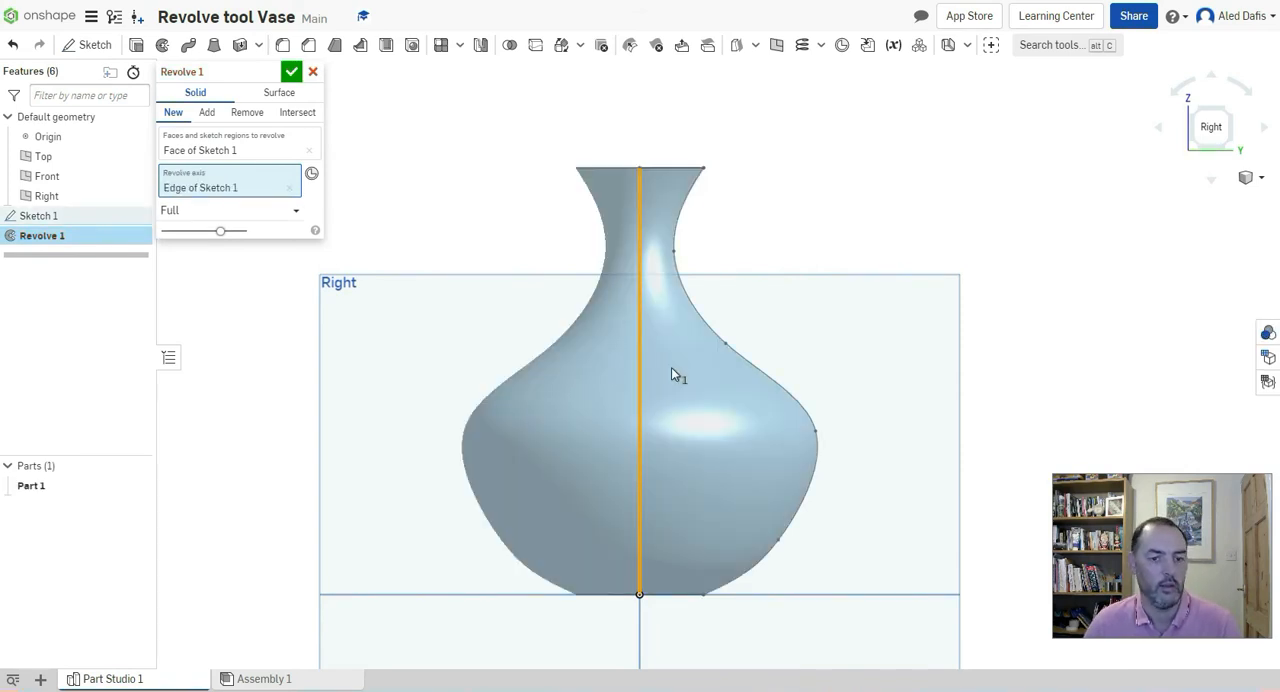
right_drag(696, 399, 758, 393)
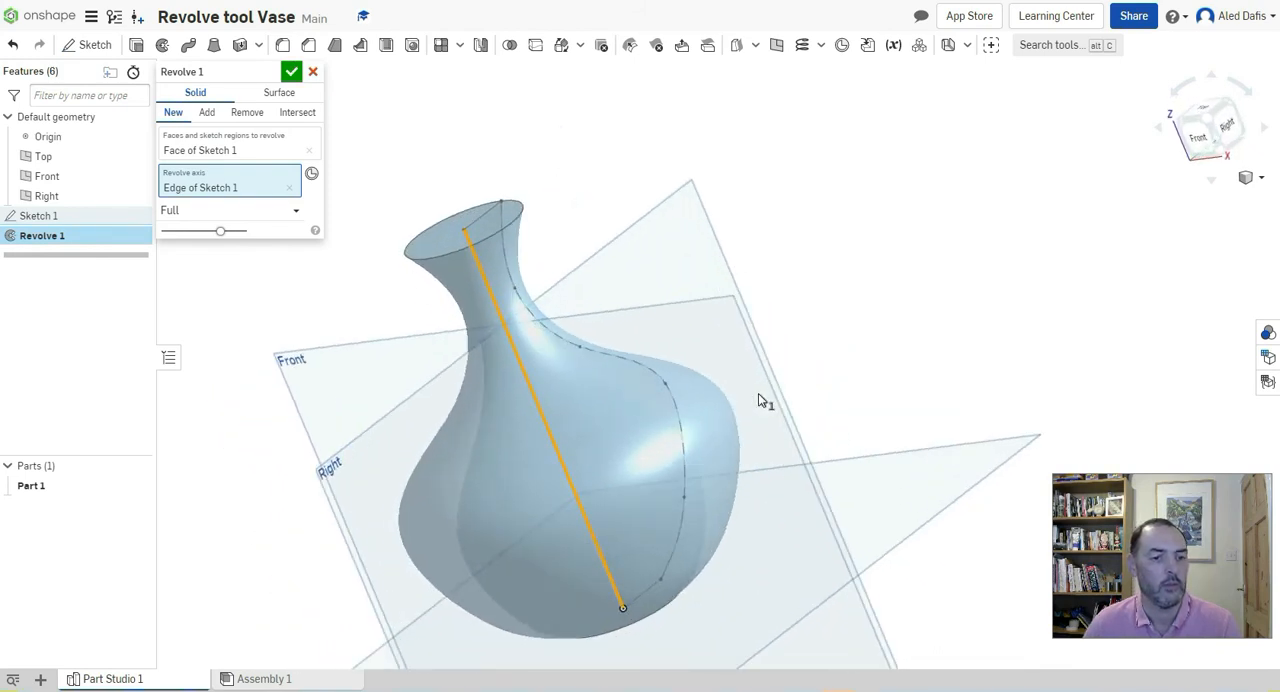
click(290, 73)
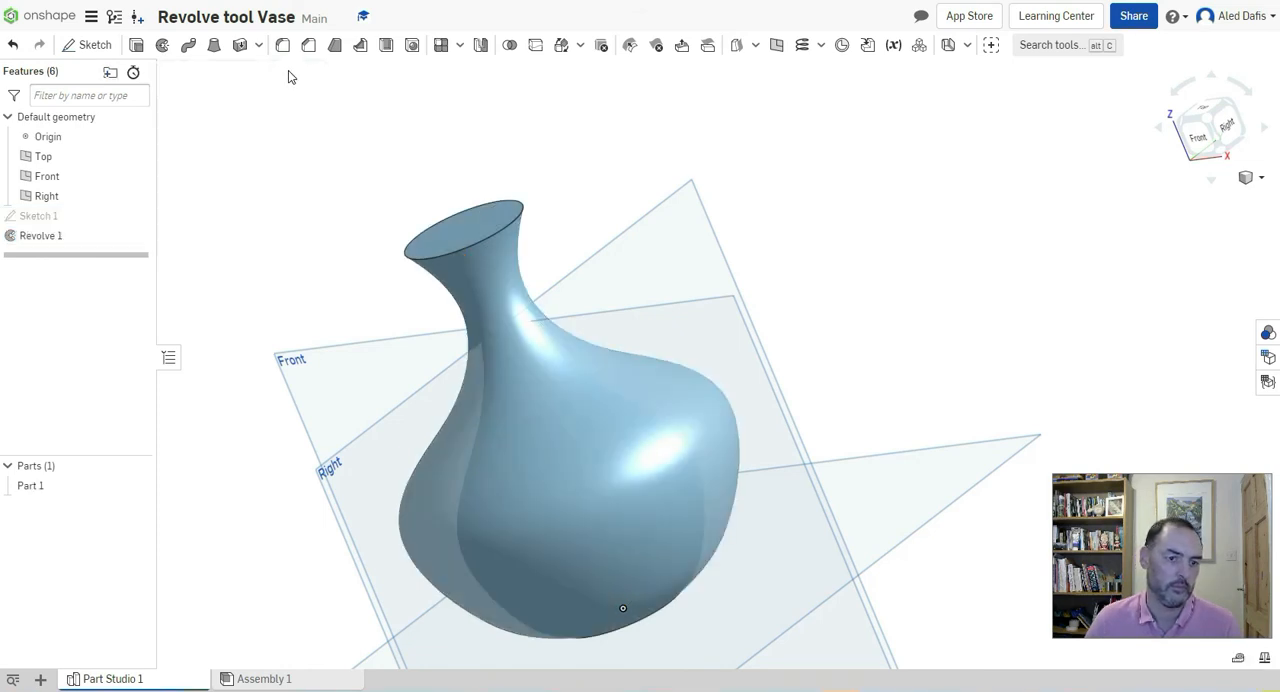
Hide the Top, Front and Right planes and the origin
right_drag(513, 393, 601, 389)
middle_drag(483, 415, 714, 308)
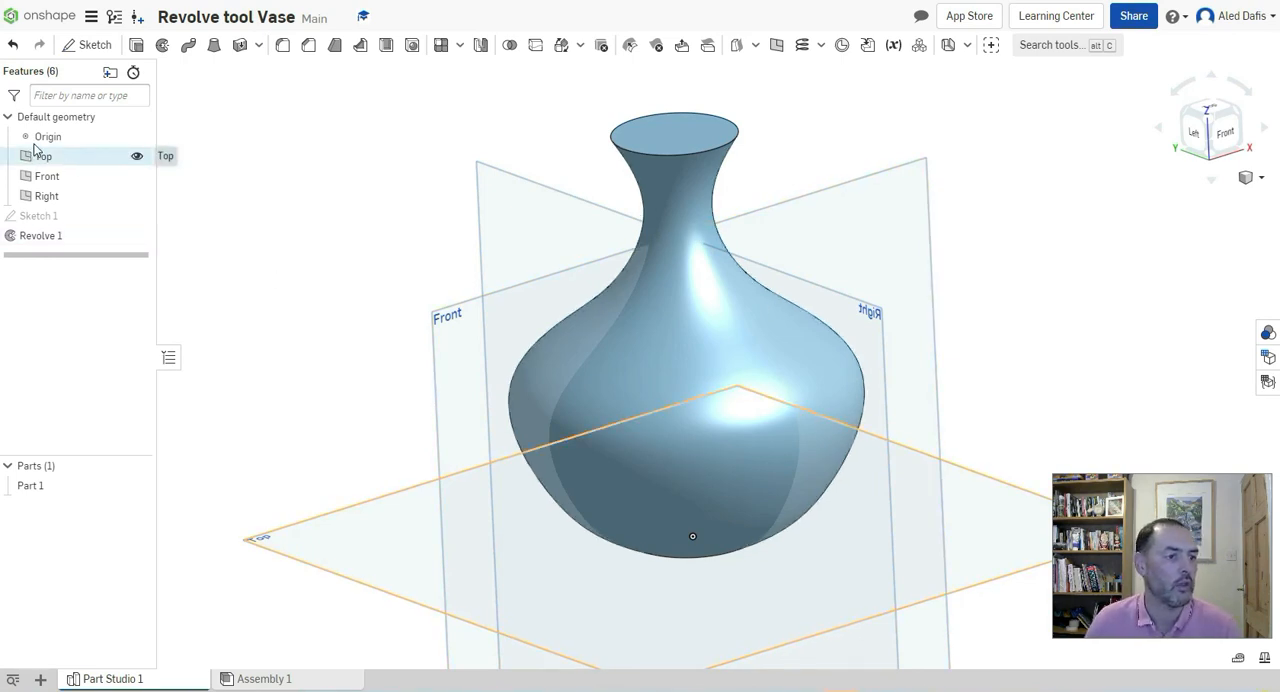
click(137, 157)
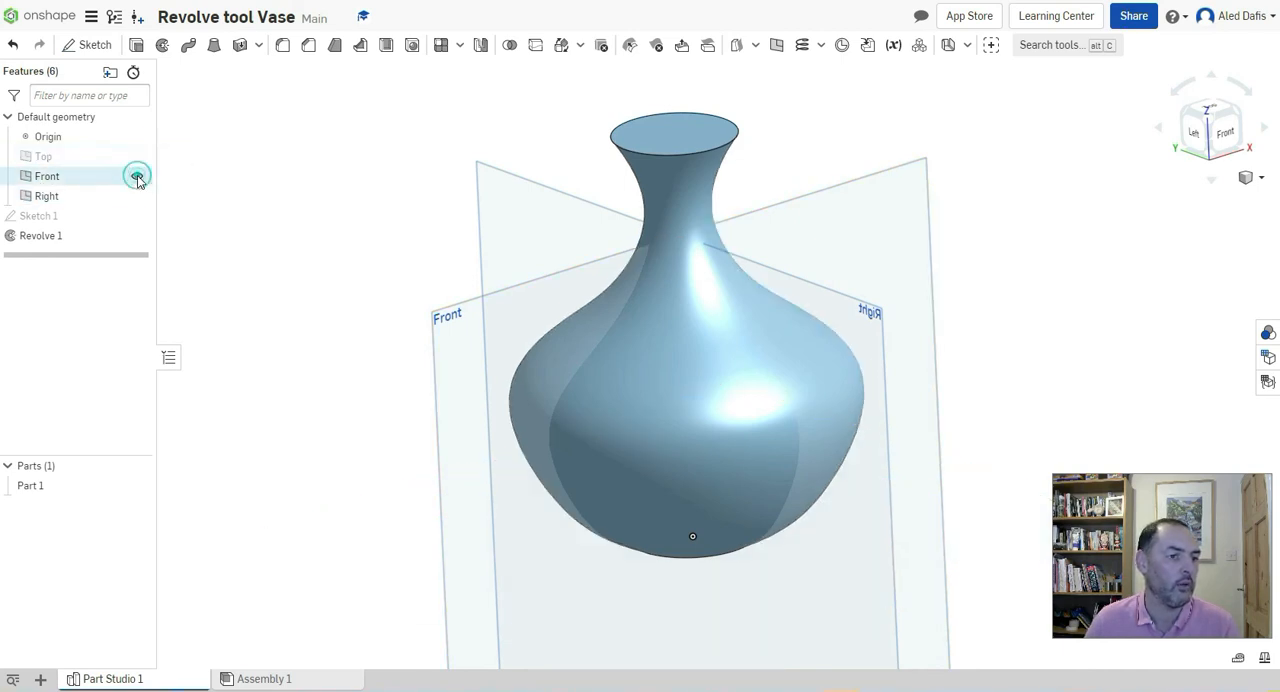
click(137, 177)
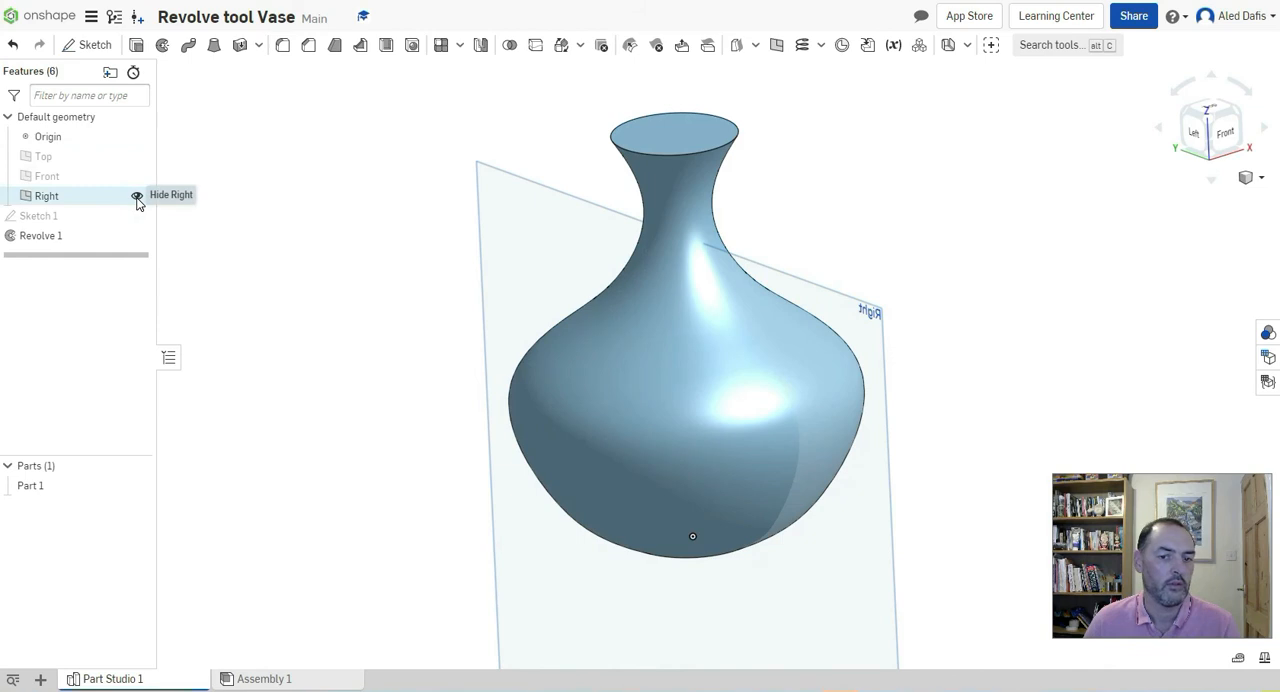
click(137, 197)
click(137, 136)
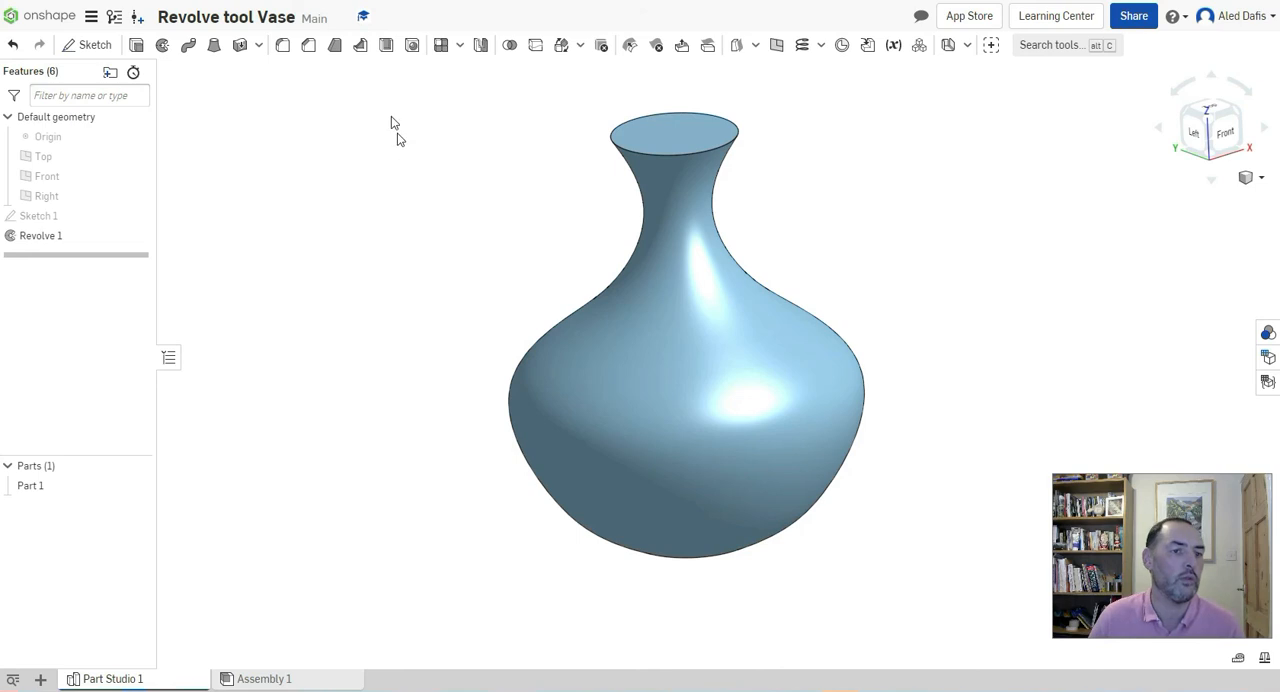
Shell the vase with a 2 mm wall thickness, removing the flat face at the top of the neck
click(384, 48)
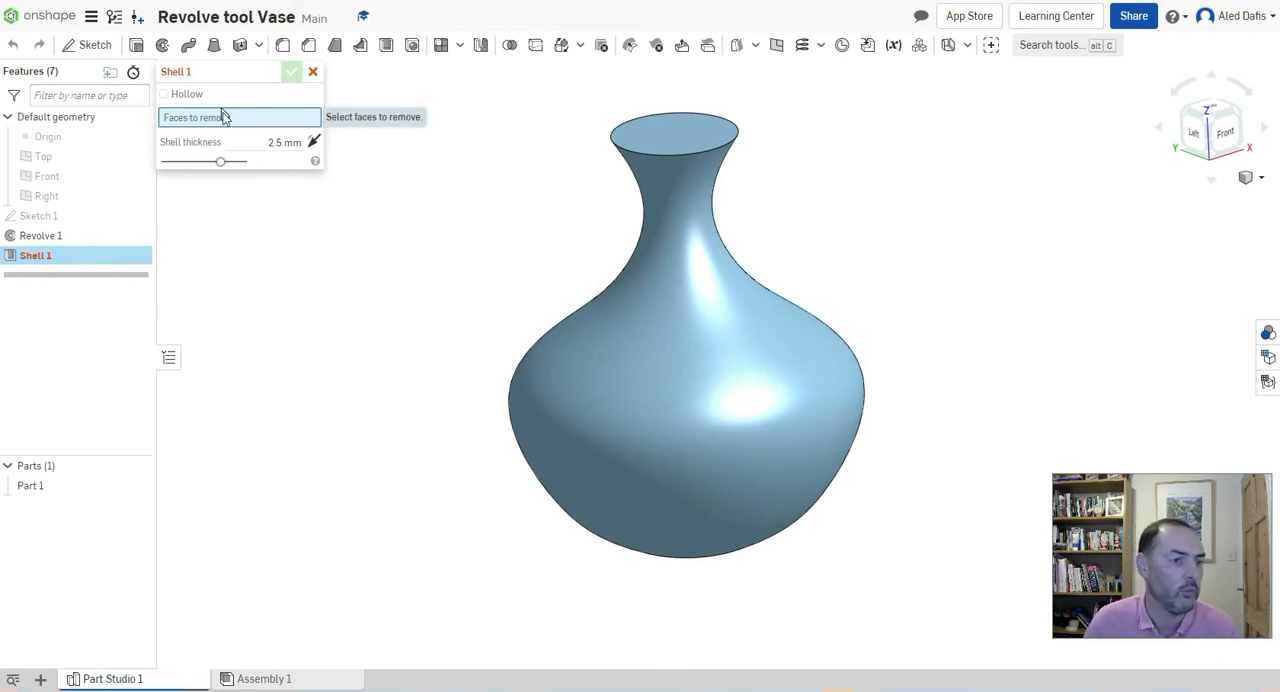
click(667, 131)
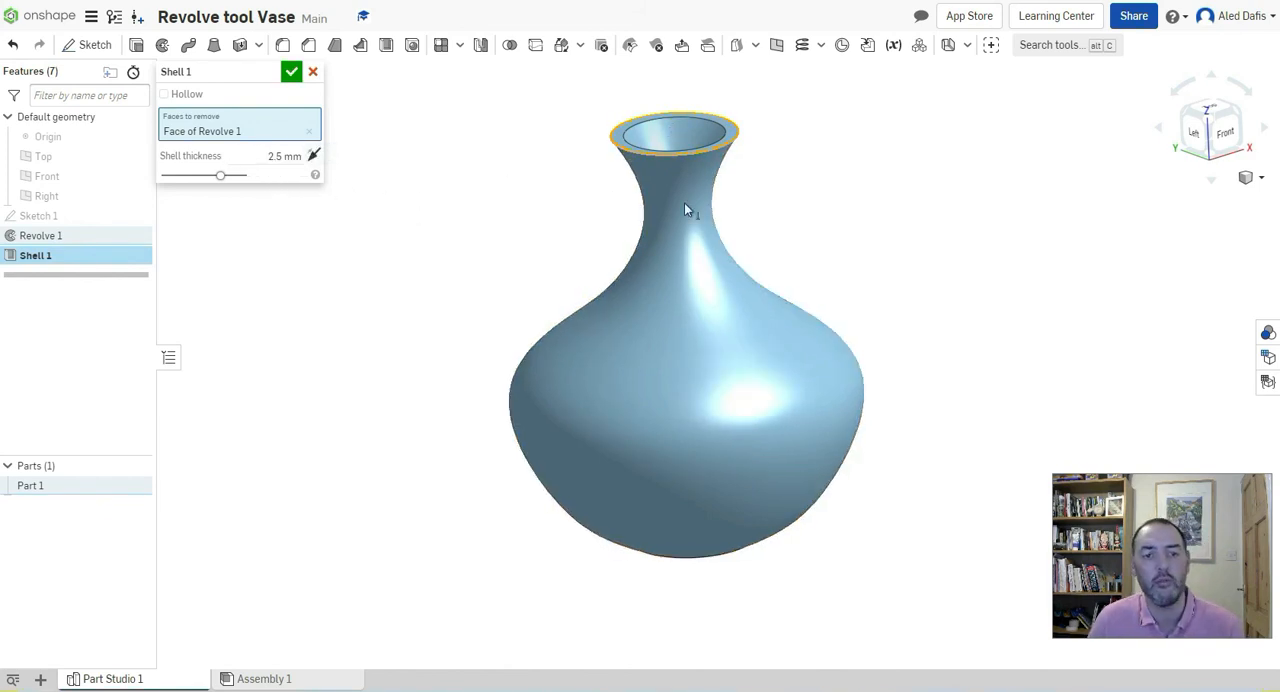
mouse_move(701, 215)
right_down()
mouse_move(675, 286)
mouse_move(691, 303)
mouse_move(677, 240)
mouse_move(693, 184)
mouse_move(688, 206)
right_up()
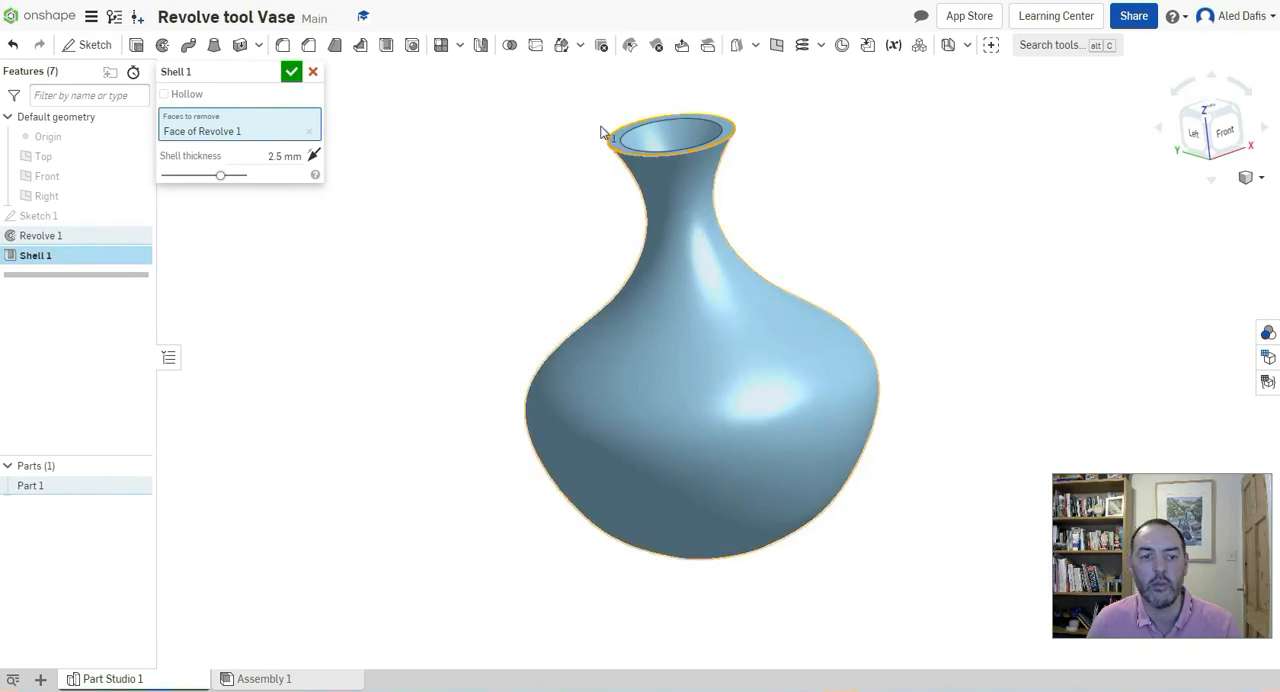
click(284, 156)
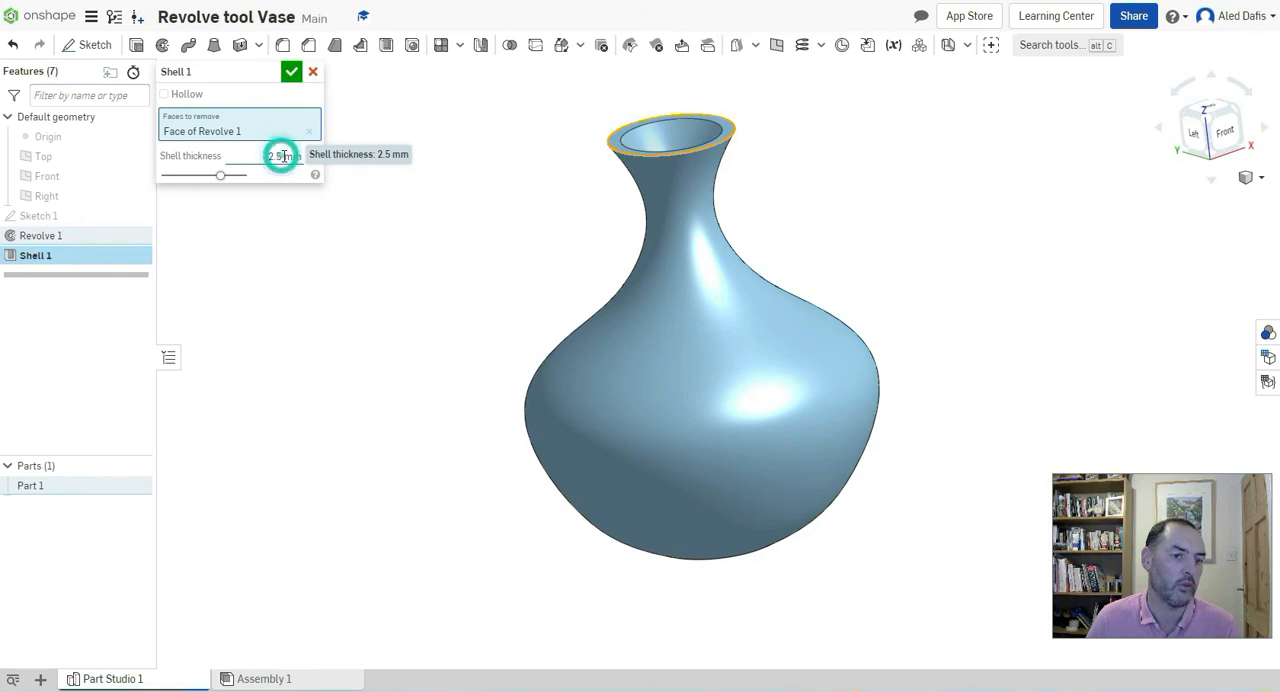
text(2)
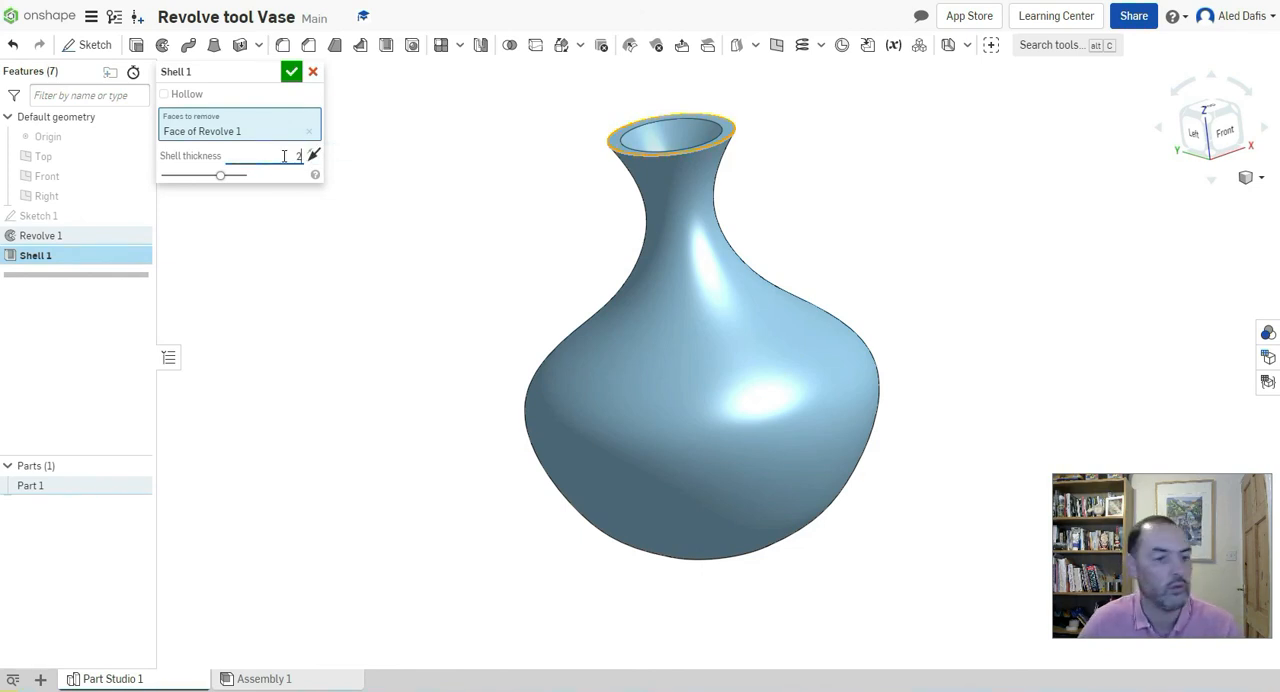
key(Return)
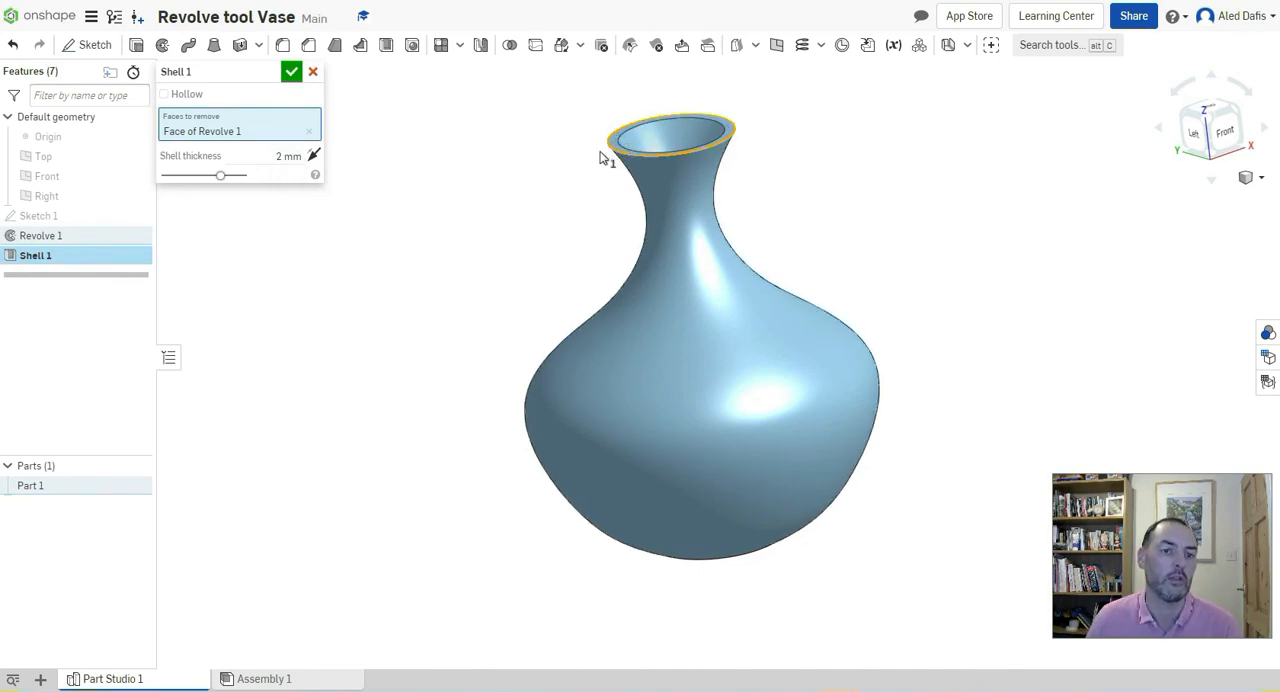
click(294, 76)
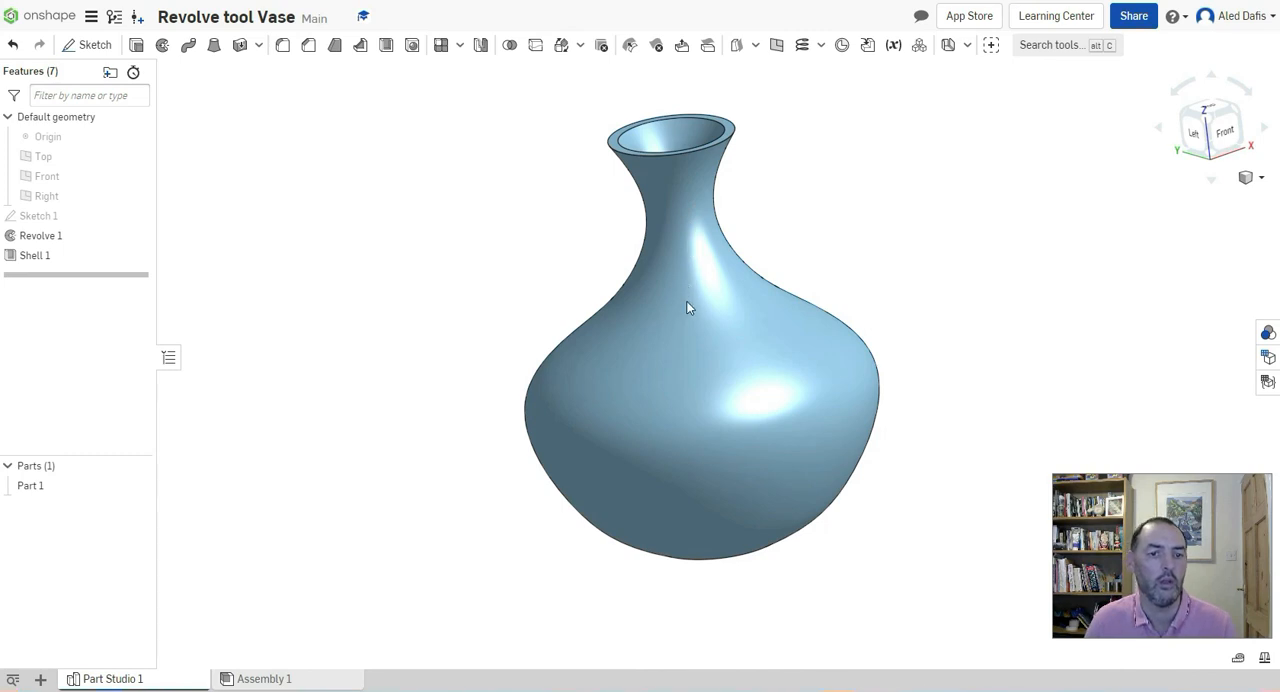
Fillet the inner and outer edges of the vase's rim with a 1 mm radius
right_drag(687, 308, 711, 153)
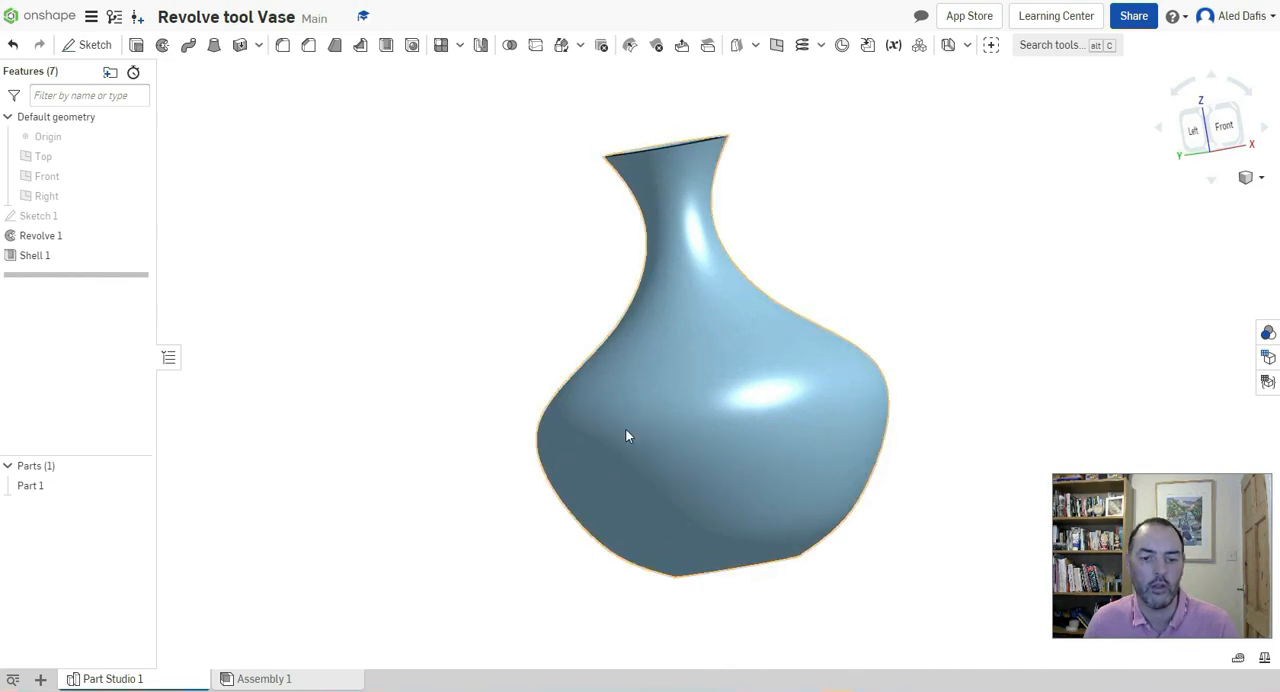
right_drag(697, 270, 697, 291)
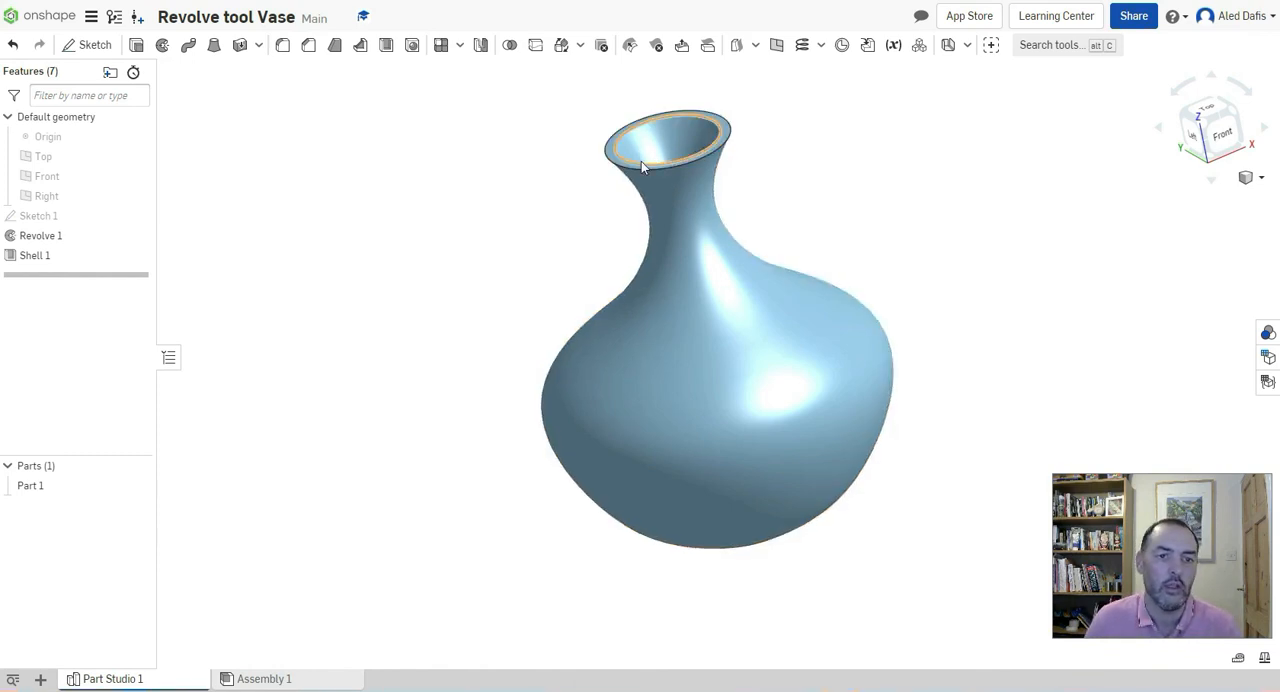
click(283, 50)
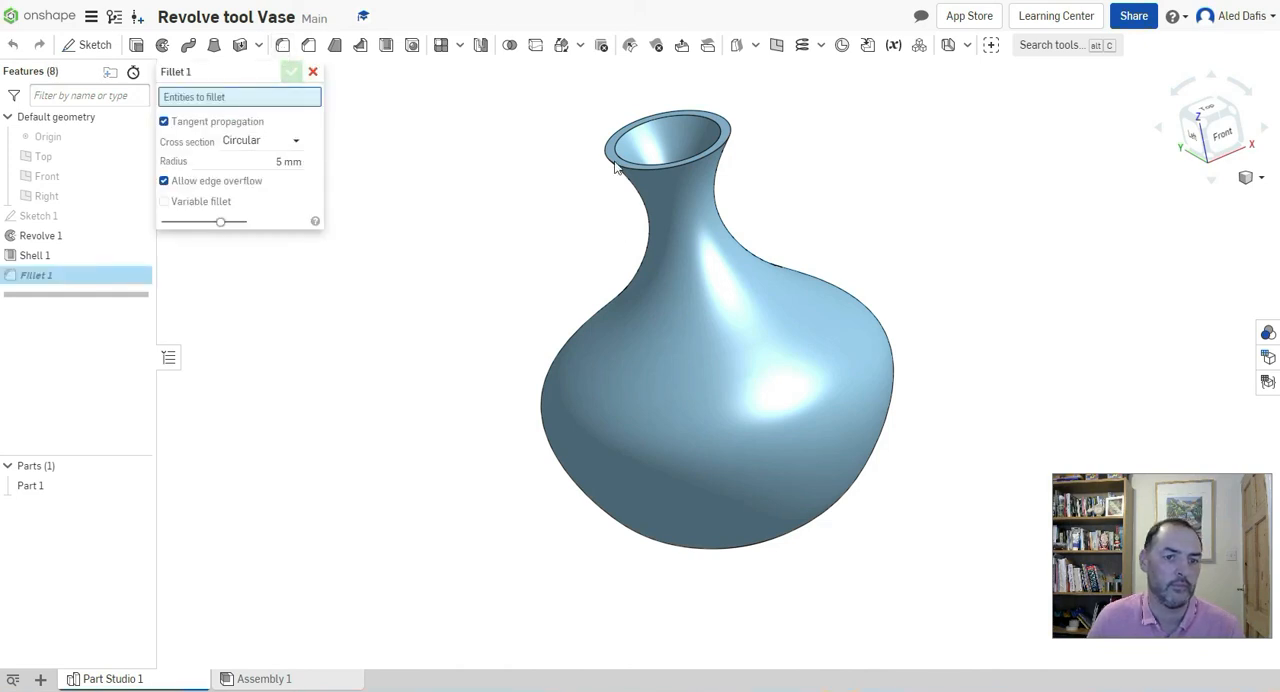
scroll(609, 122, up, 5)
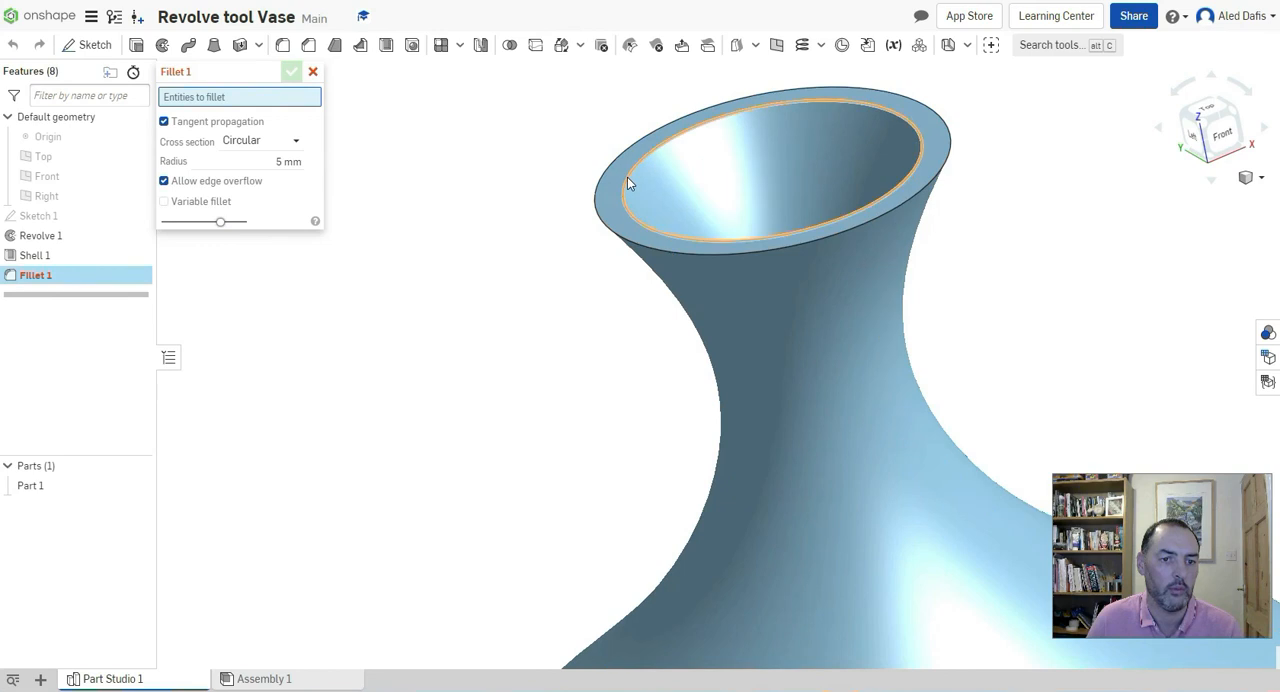
click(604, 190)
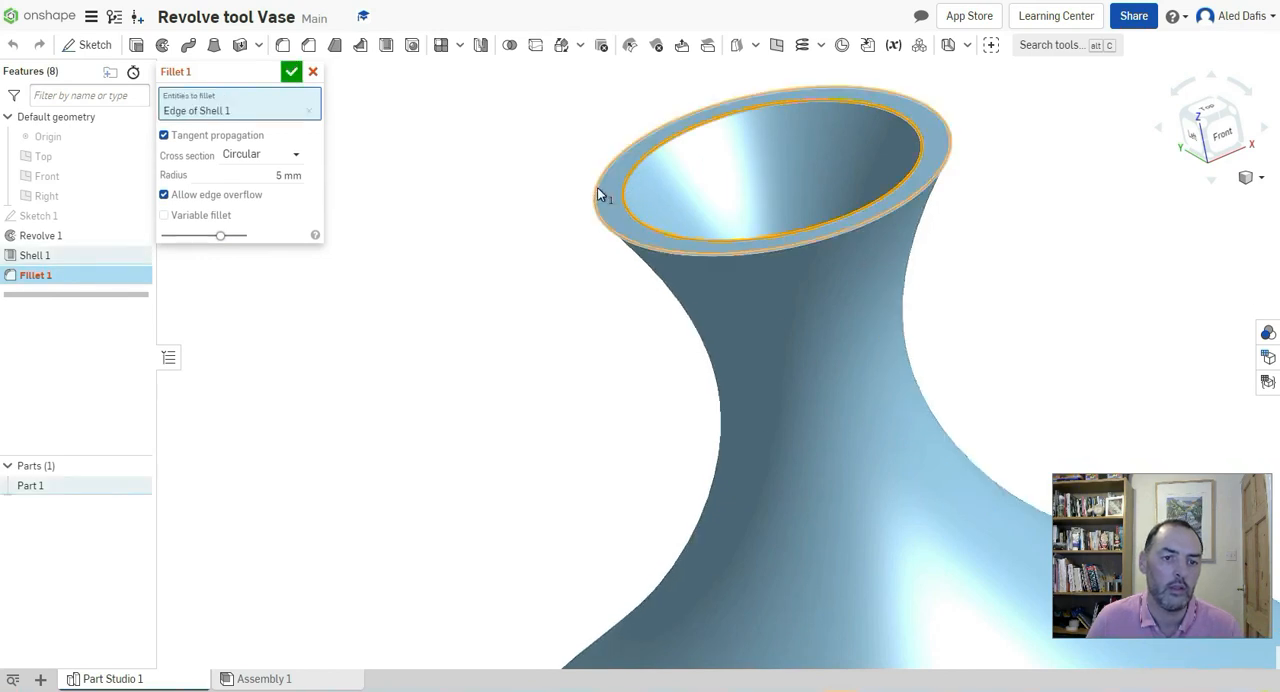
click(598, 194)
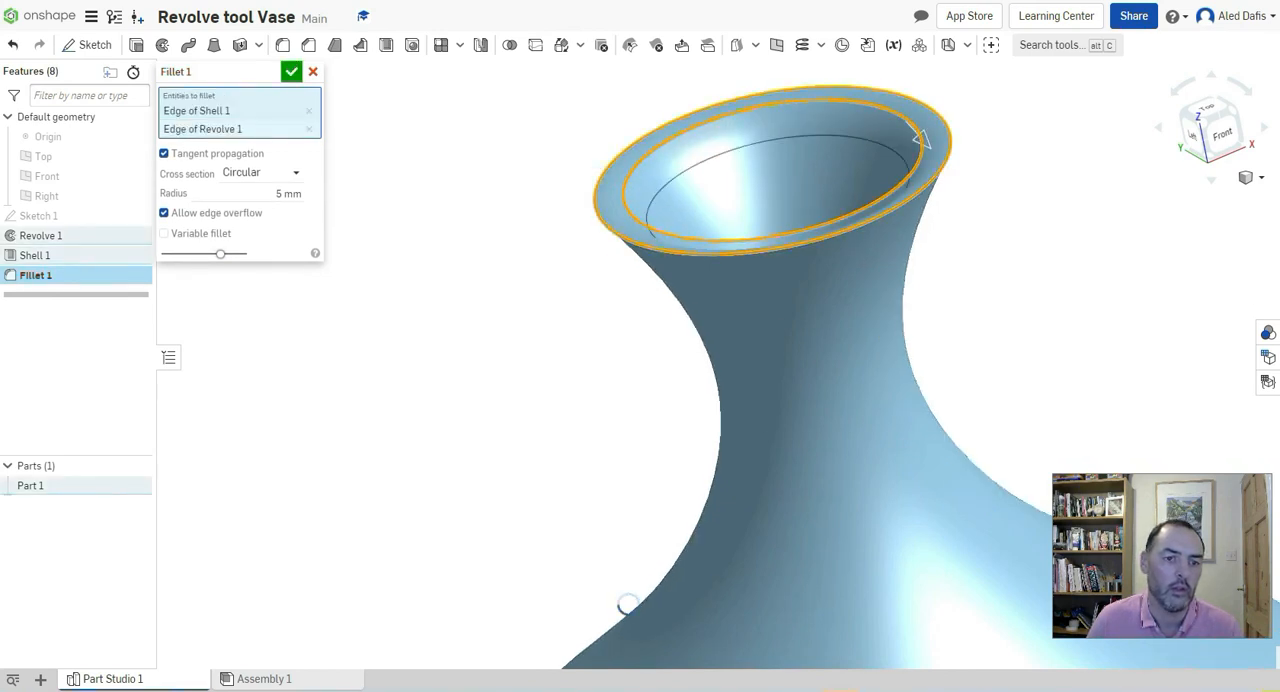
click(280, 196)
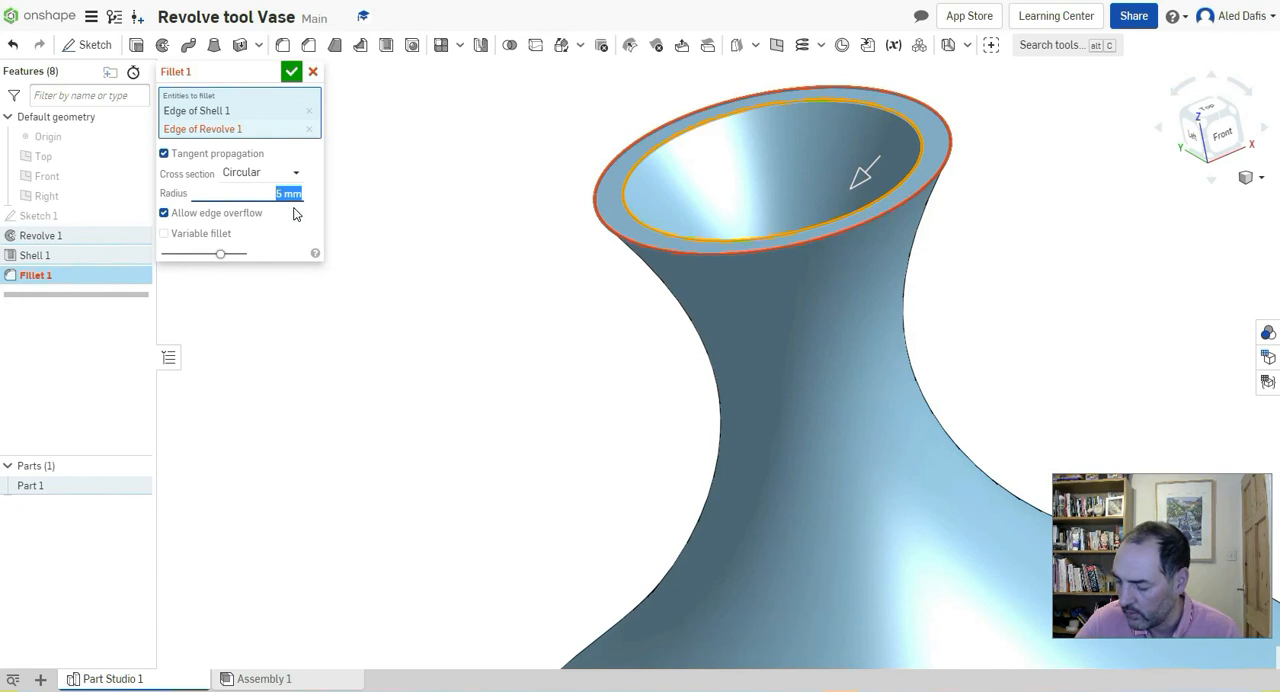
text(1)
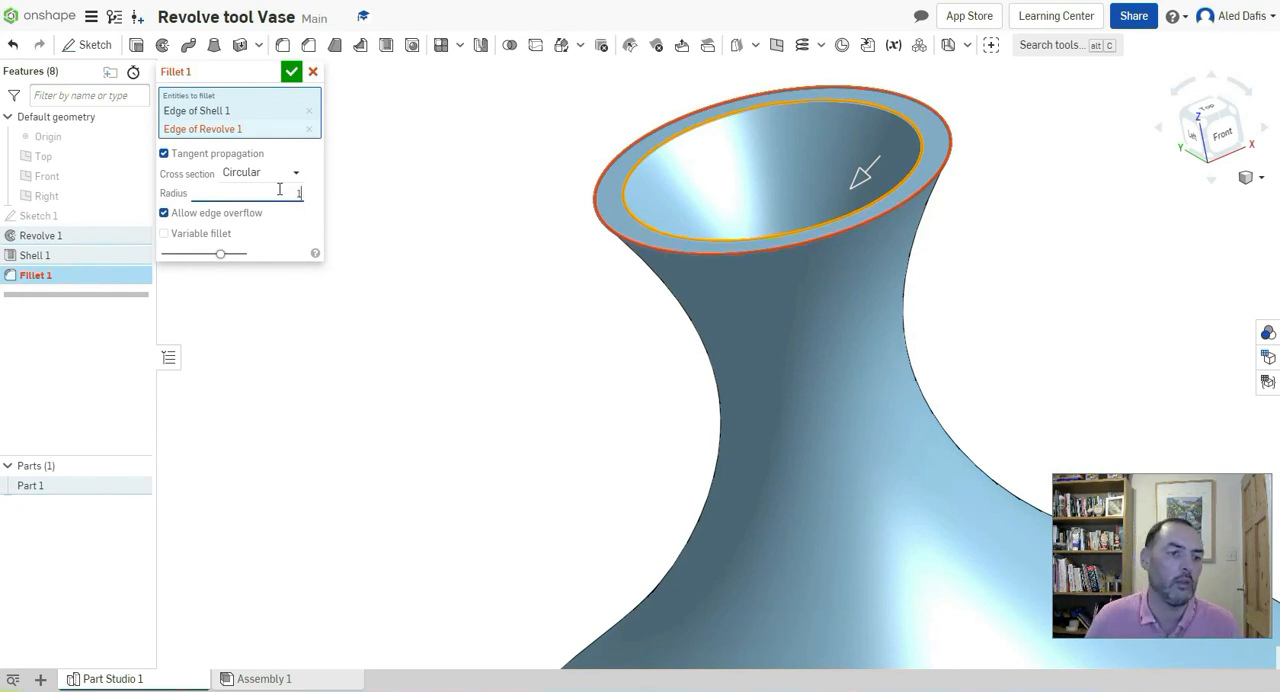
click(290, 224)
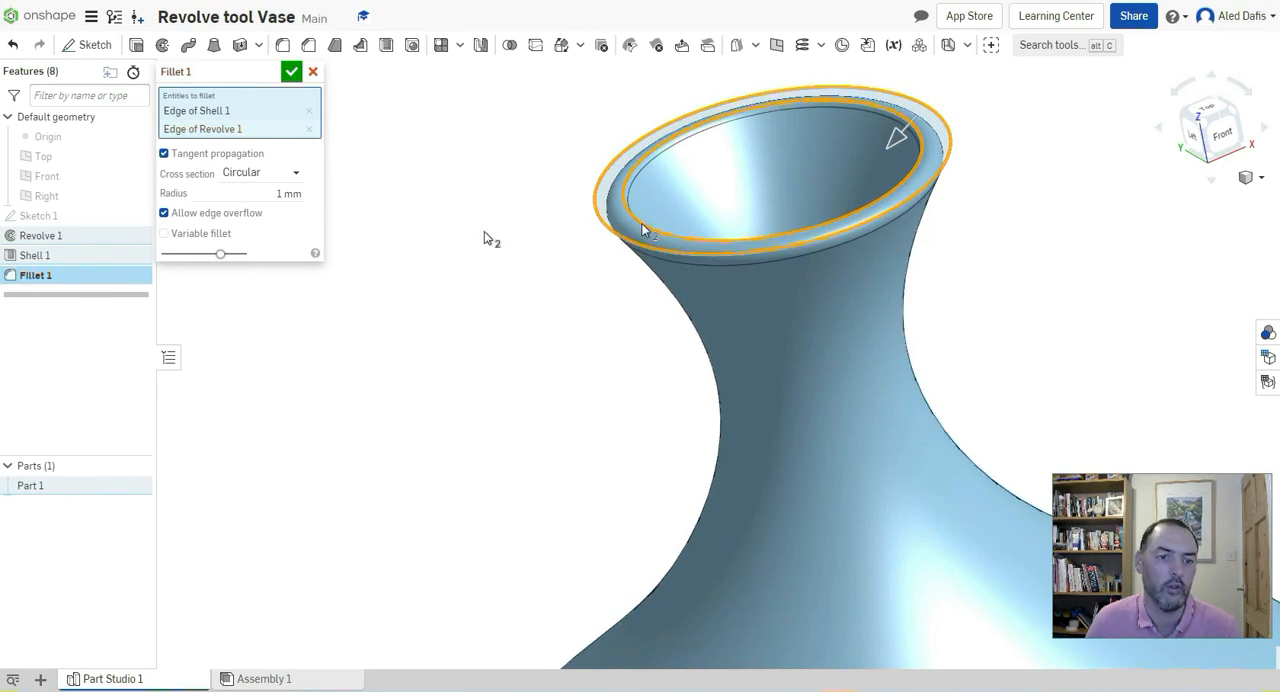
click(293, 75)
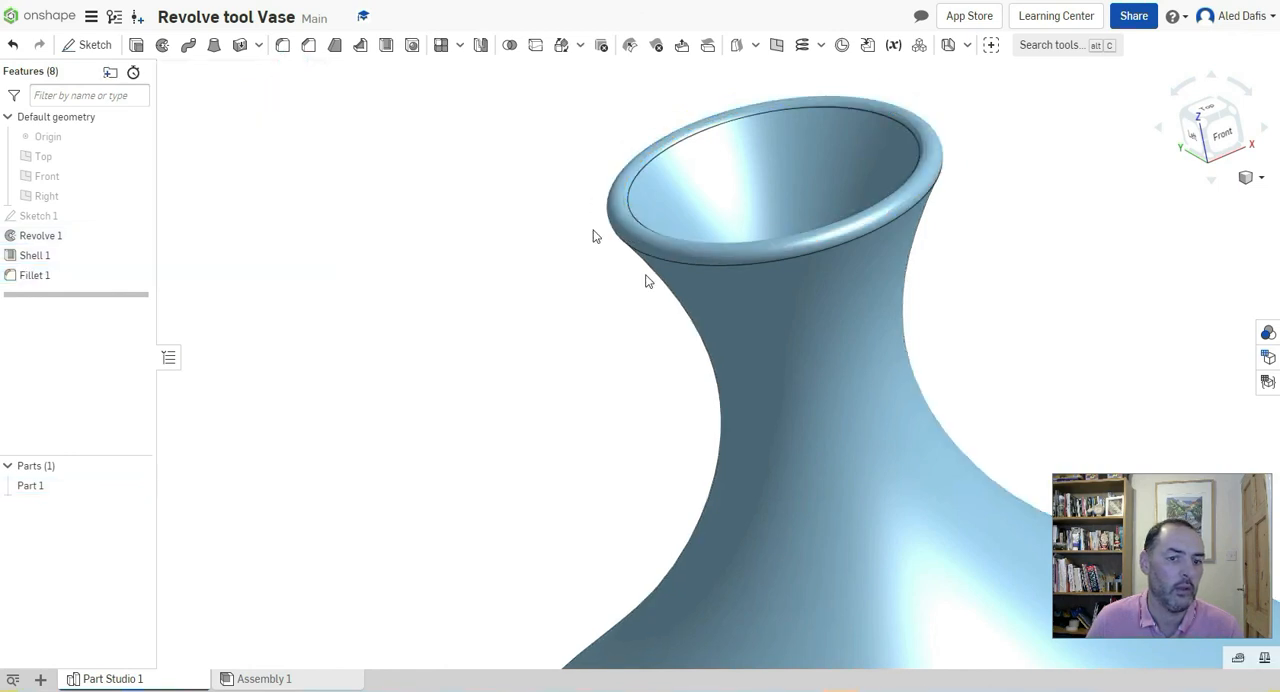
Examine the vase's rounded rim, hollow neck and overall shape from several angles and distances
scroll(681, 310, down, 6)
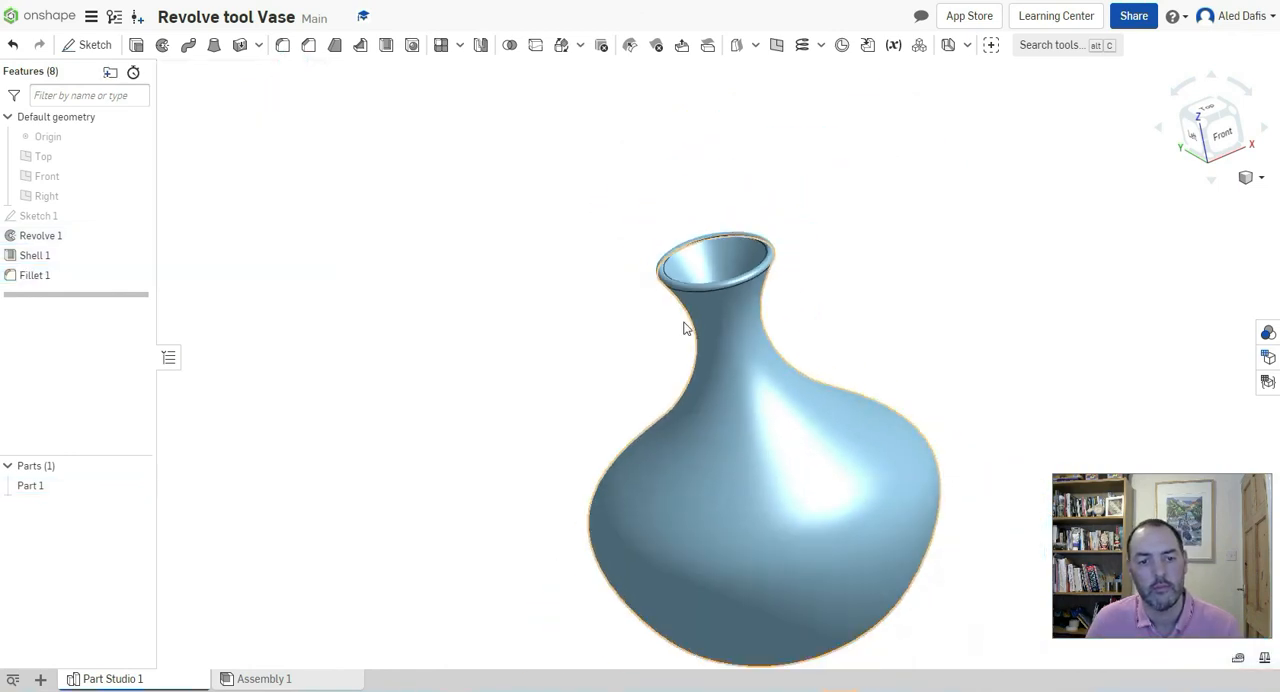
right_drag(732, 350, 706, 343)
middle_drag(711, 303, 712, 190)
scroll(712, 190, up, 2)
scroll(712, 190, down, 1)
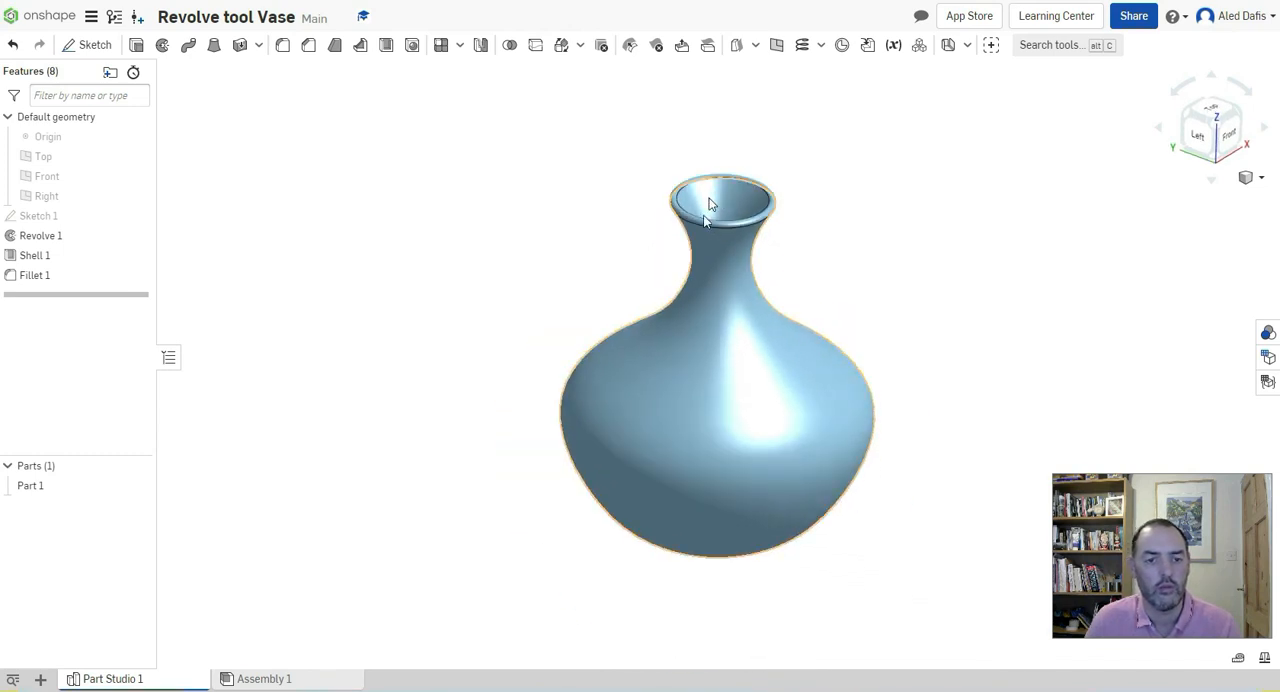
scroll(703, 230, up, 1)
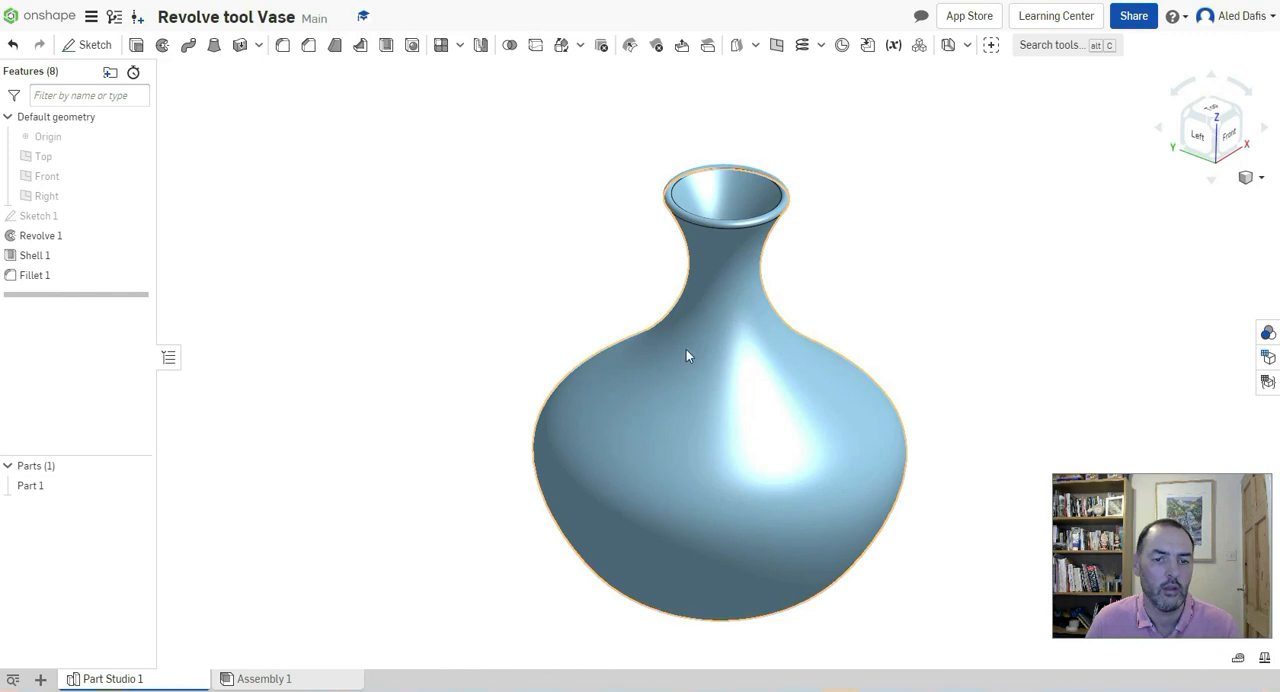
mouse_move(706, 377)
right_down()
mouse_move(683, 383)
mouse_move(691, 333)
mouse_move(700, 377)
right_up()
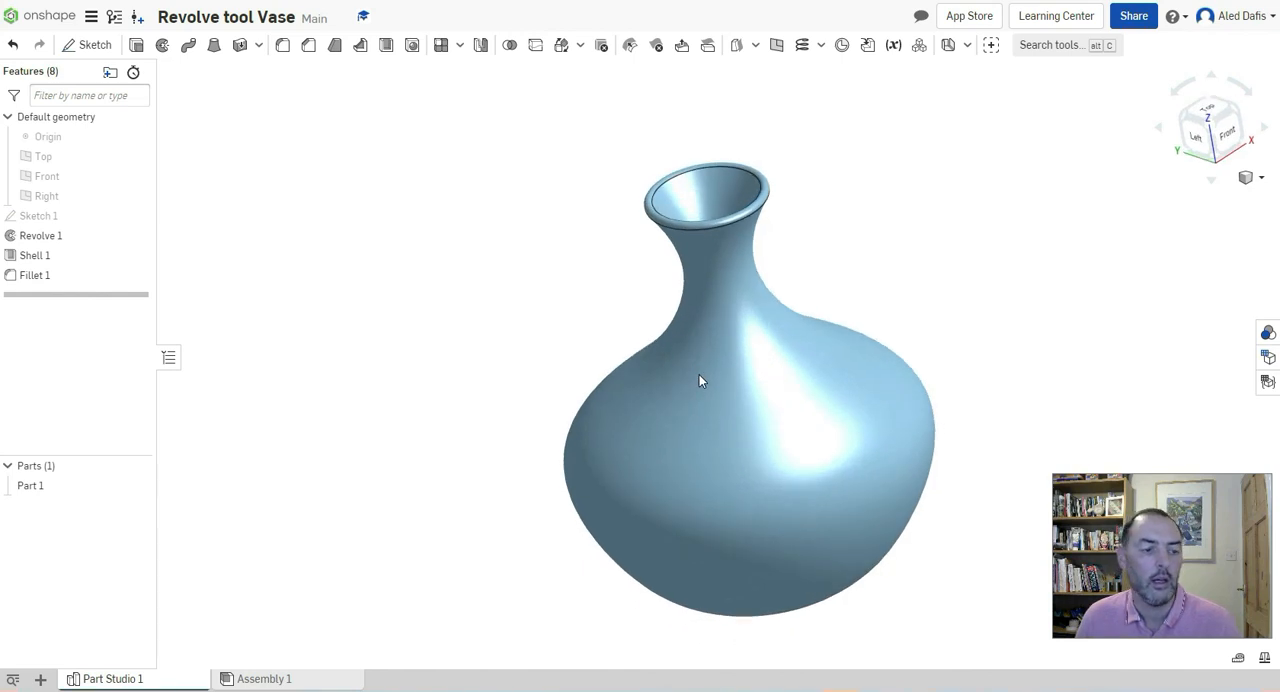